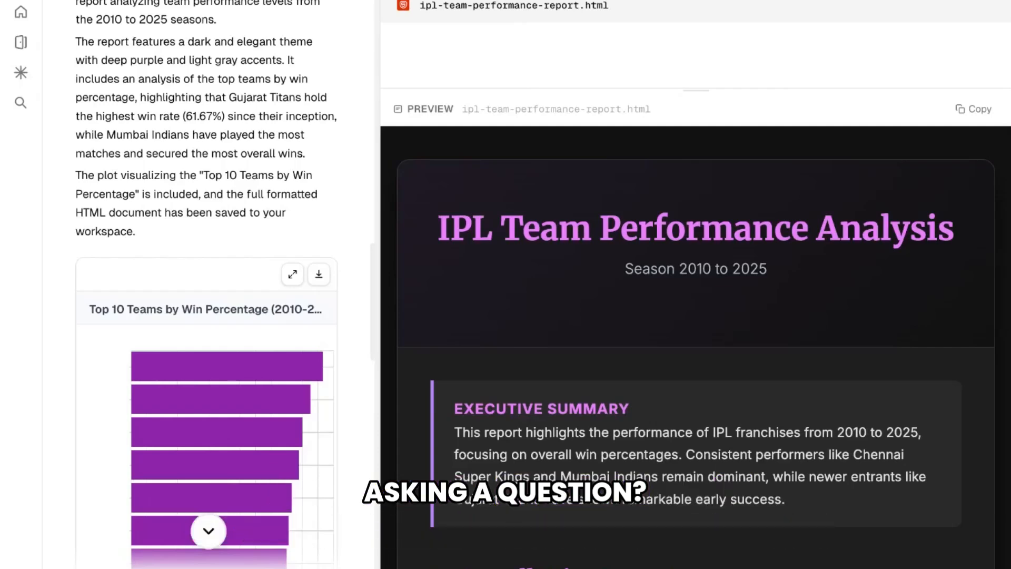
Step: Review the IPL team performance report from its executive summary through the win percentage sections
scroll(695, 348, down, 8)
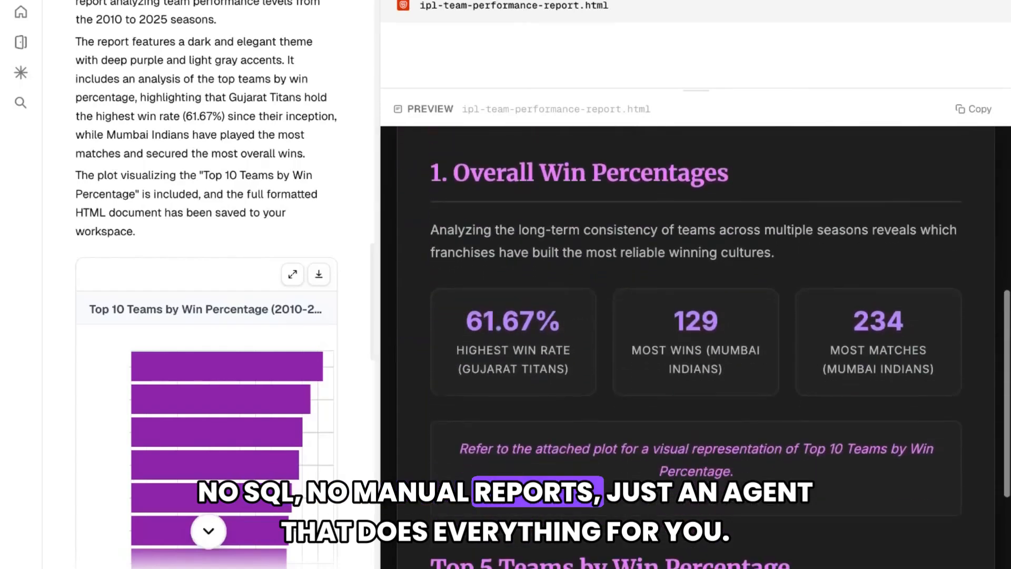
scroll(695, 347, down, 3)
scroll(695, 348, down, 3)
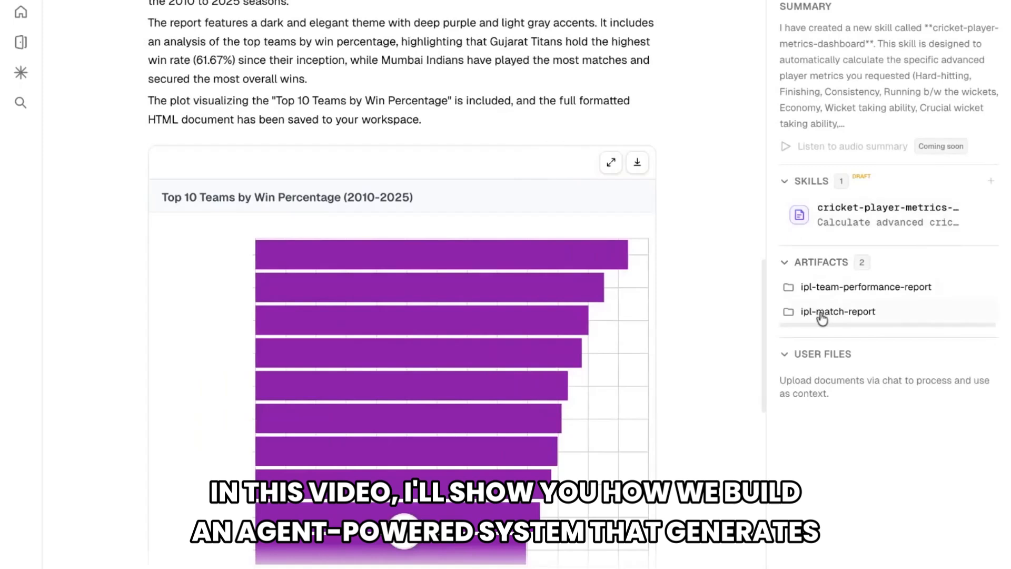
Step: Open the ipl-match-report artifact, review its season overview and season statistics, and close the preview
click(822, 313)
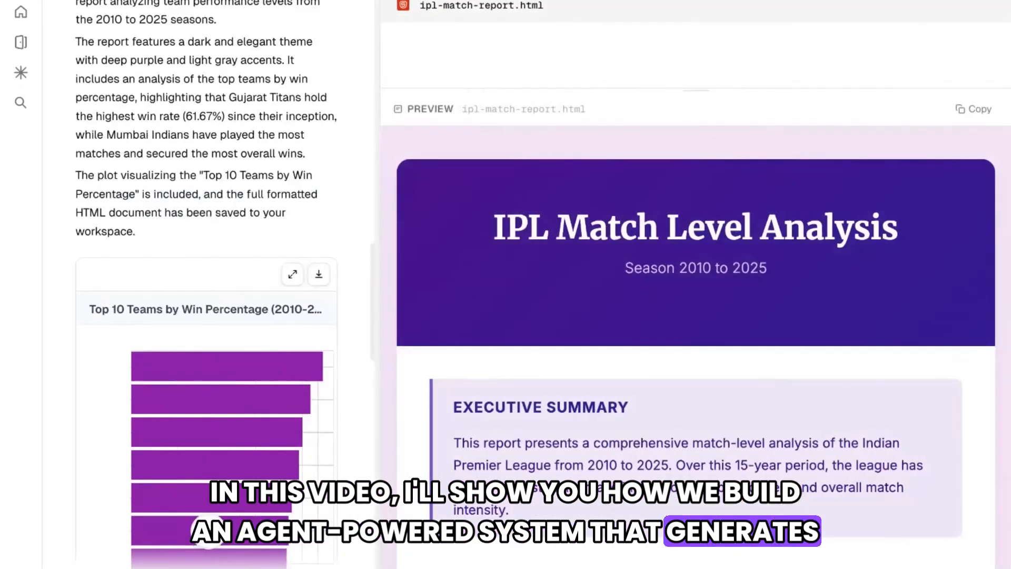
scroll(695, 347, down, 7)
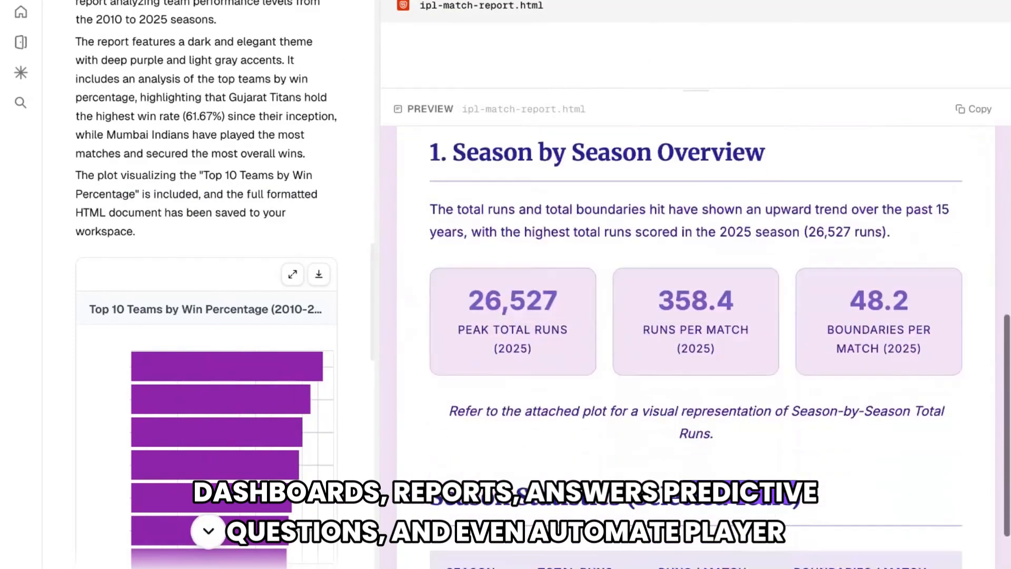
scroll(695, 347, down, 5)
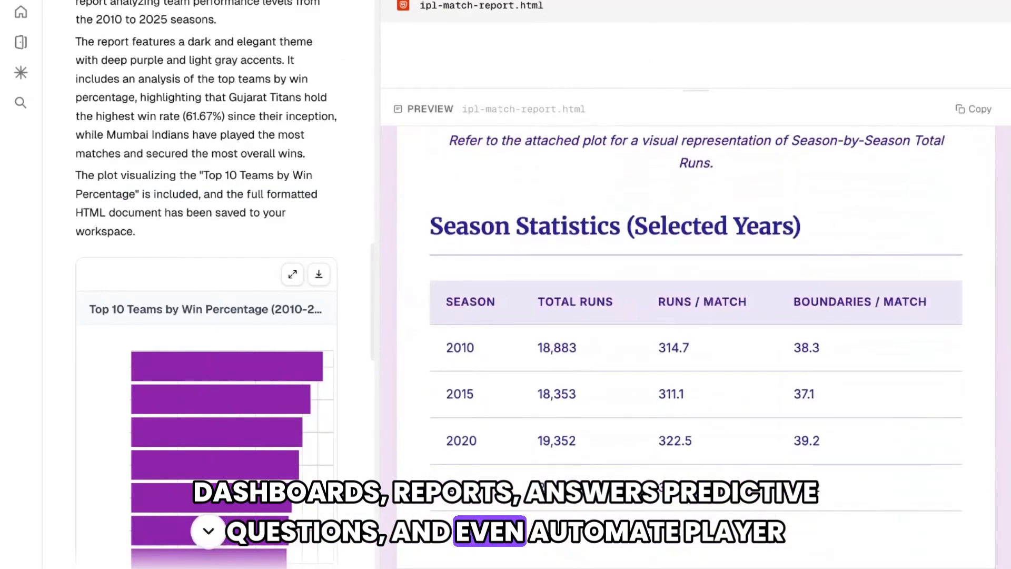
click(974, 2)
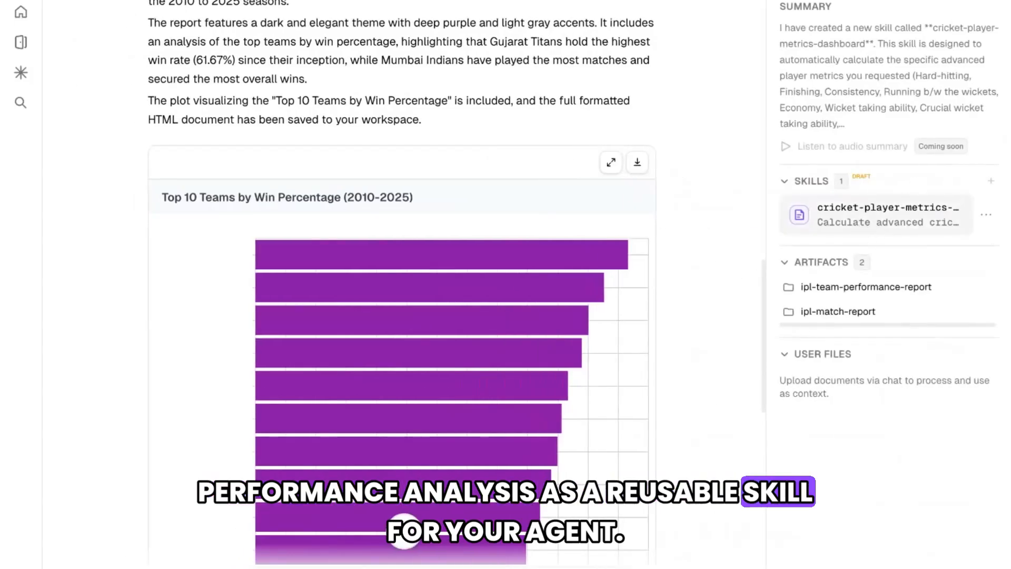
scroll(769, 420, down, 1)
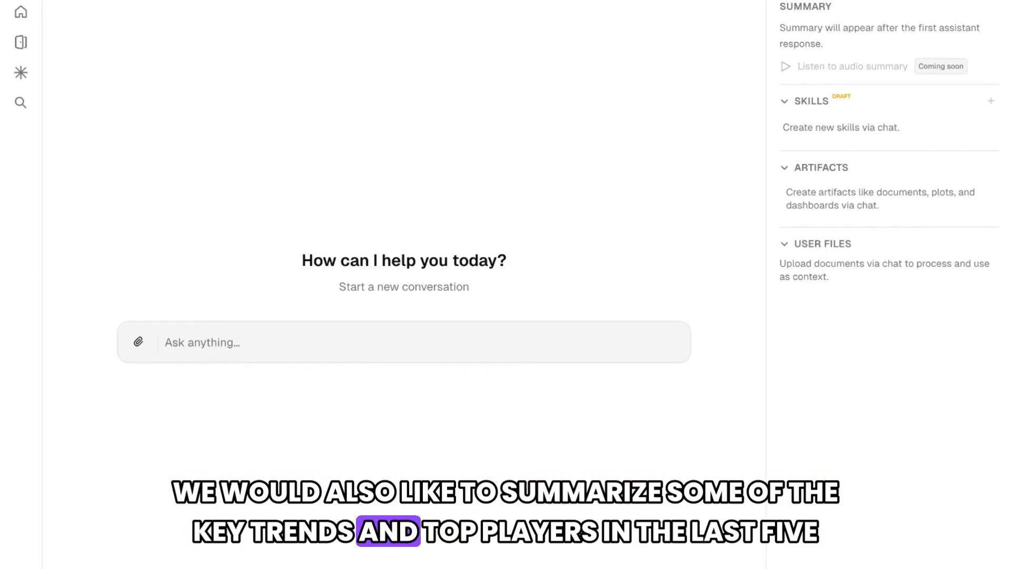
Step: Ask the agent to create a performance analysis report for all IPL Teams over the last 5 seasons and summarize key trends and top players
text(Create a performance analysis report for all IPL Teams over the last 5 seasons -  and summarize key trends and top players.)
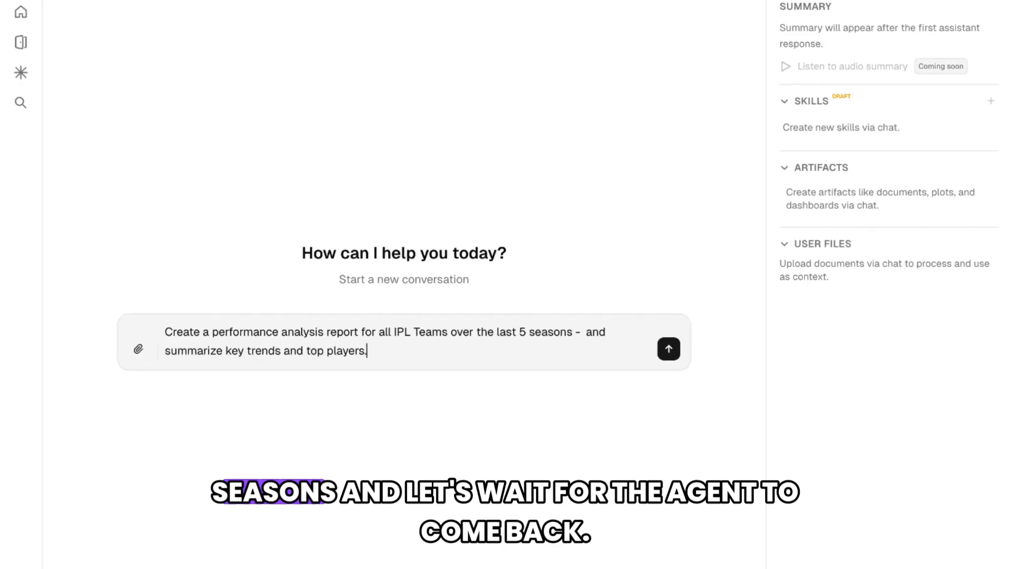
key(Return)
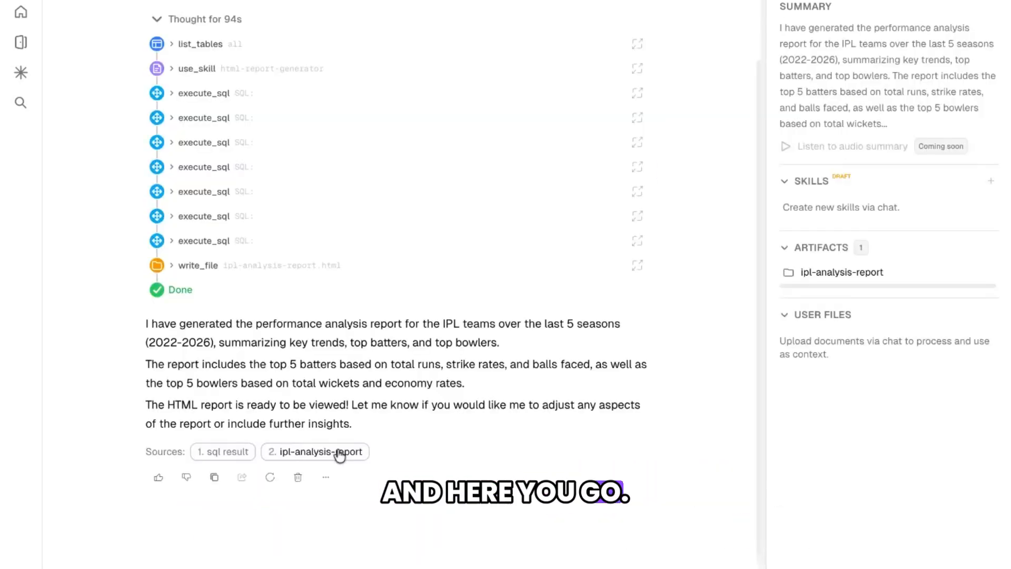
Step: Open the generated ipl-analysis-report and review its executive summary and the top batter and bowler tables
click(339, 453)
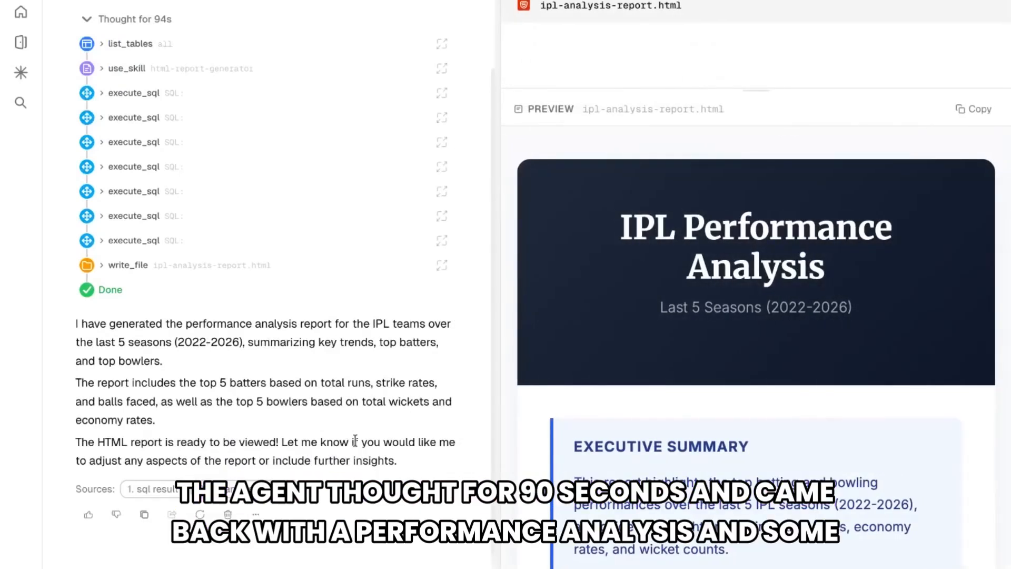
scroll(773, 254, down, 15)
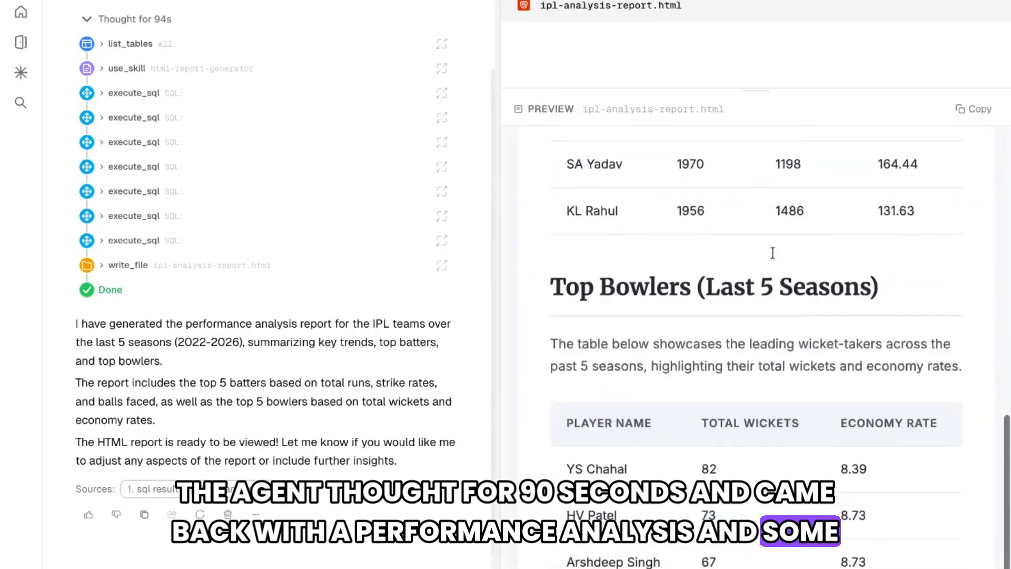
scroll(773, 253, down, 3)
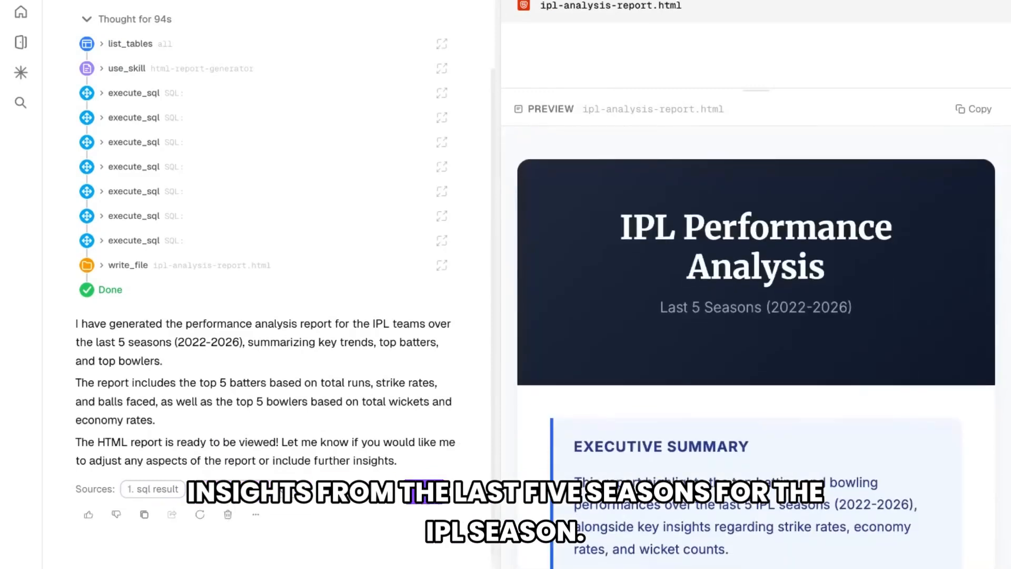
scroll(756, 342, down, 15)
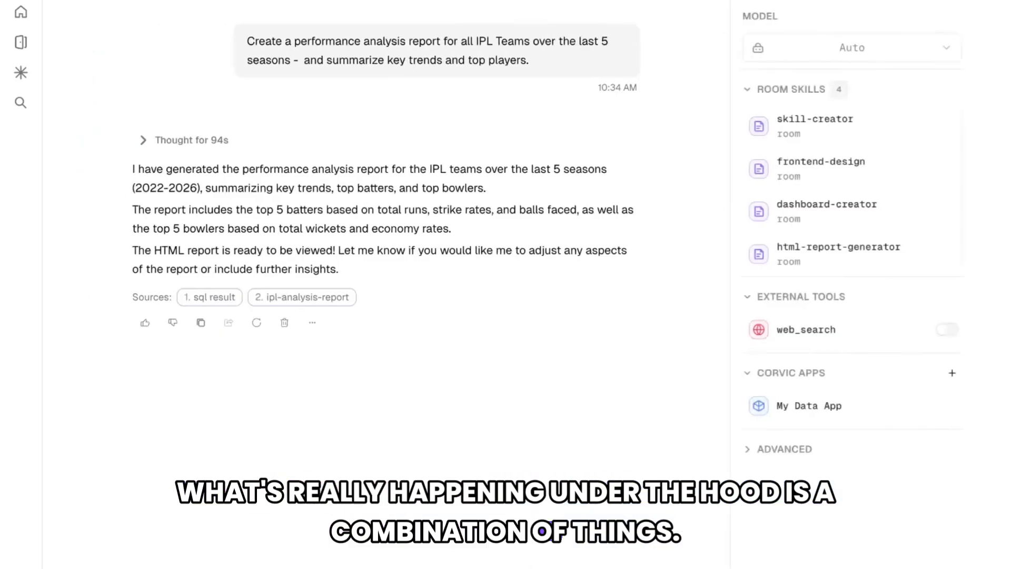
Step: Open My Data App and bring up the Extract Tables outputs connected to the IPL historical data source
click(845, 416)
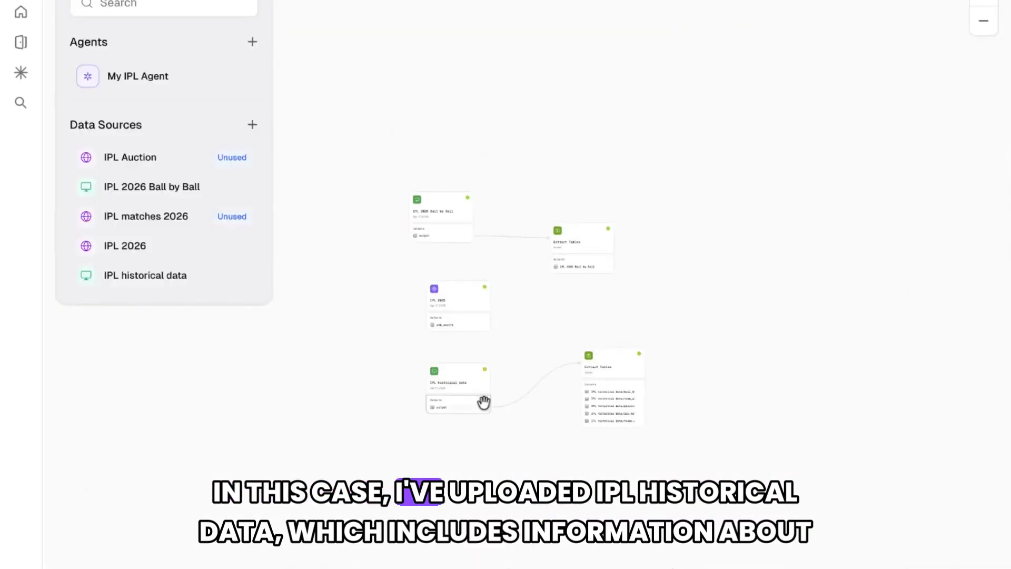
scroll(481, 401, up, 5)
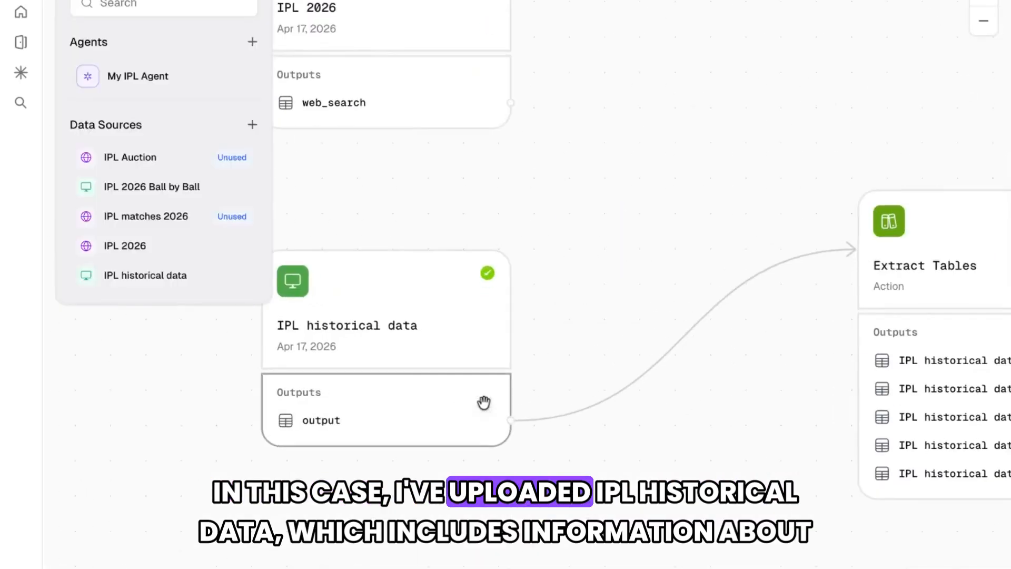
scroll(483, 402, up, 3)
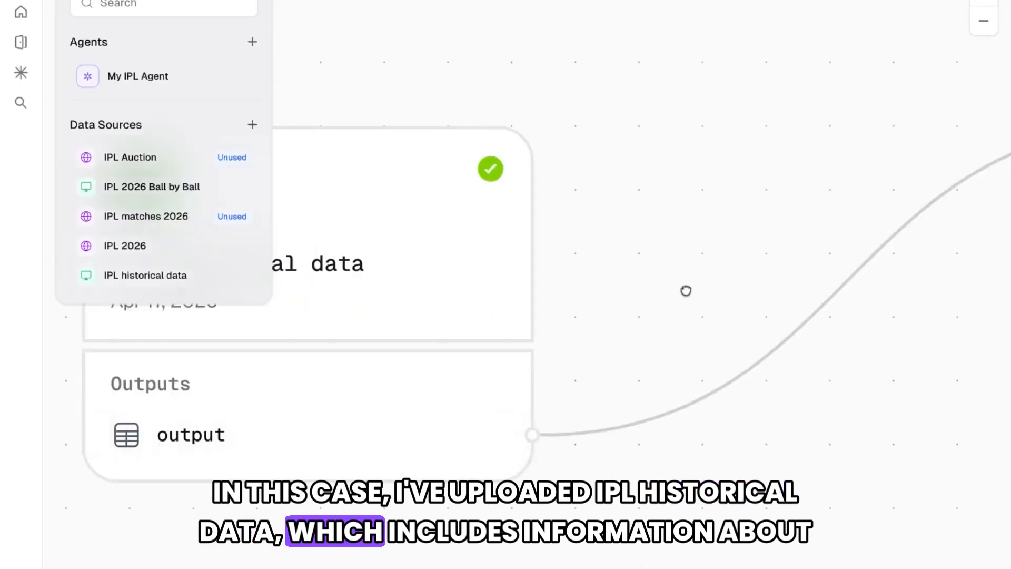
drag(685, 291, 15, 422)
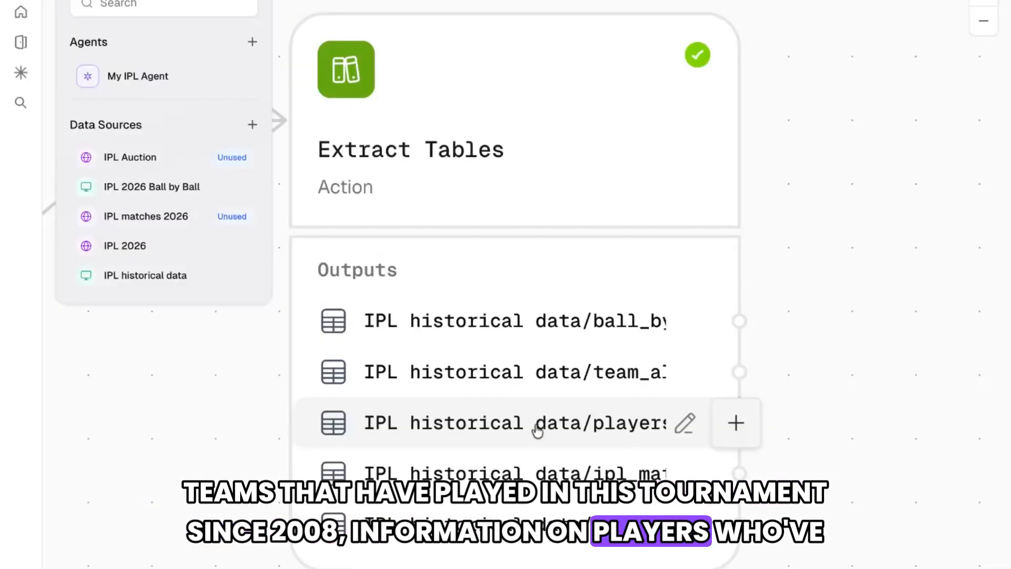
Step: Open the extracted players table of the IPL historical data and examine the batting and bowling style records
click(537, 429)
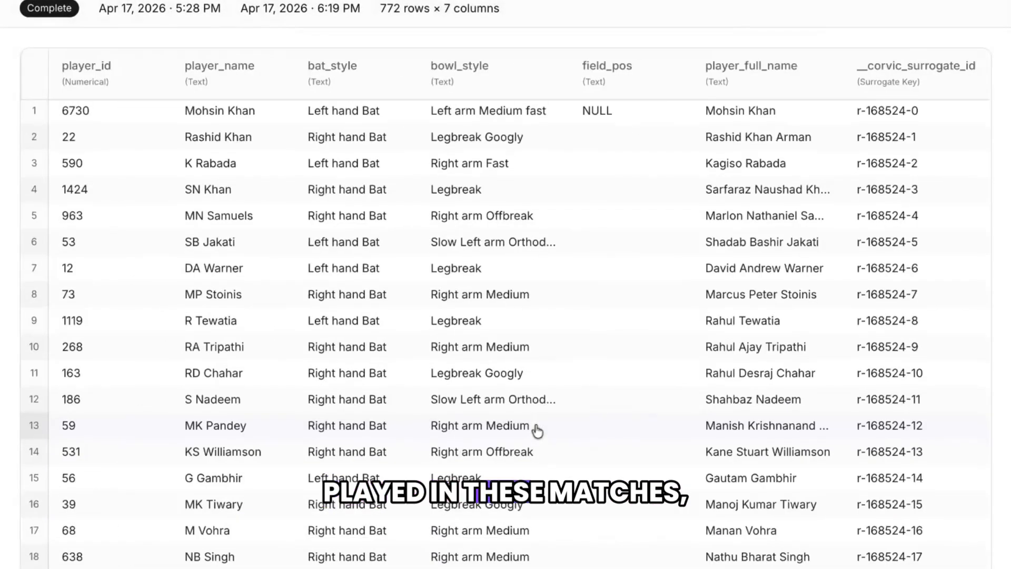
scroll(537, 429, down, 20)
scroll(537, 430, up, 18)
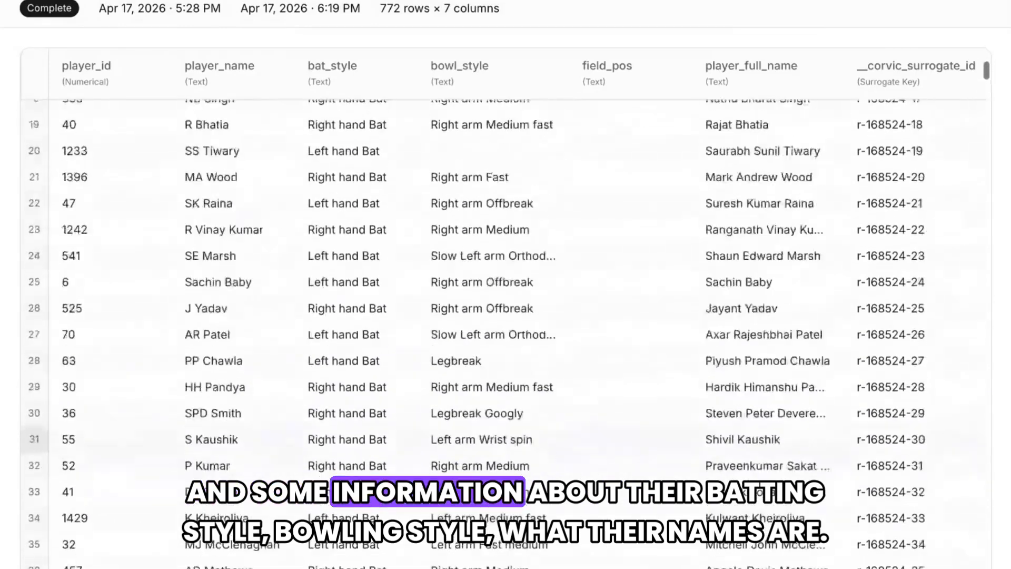
scroll(537, 439, up, 7)
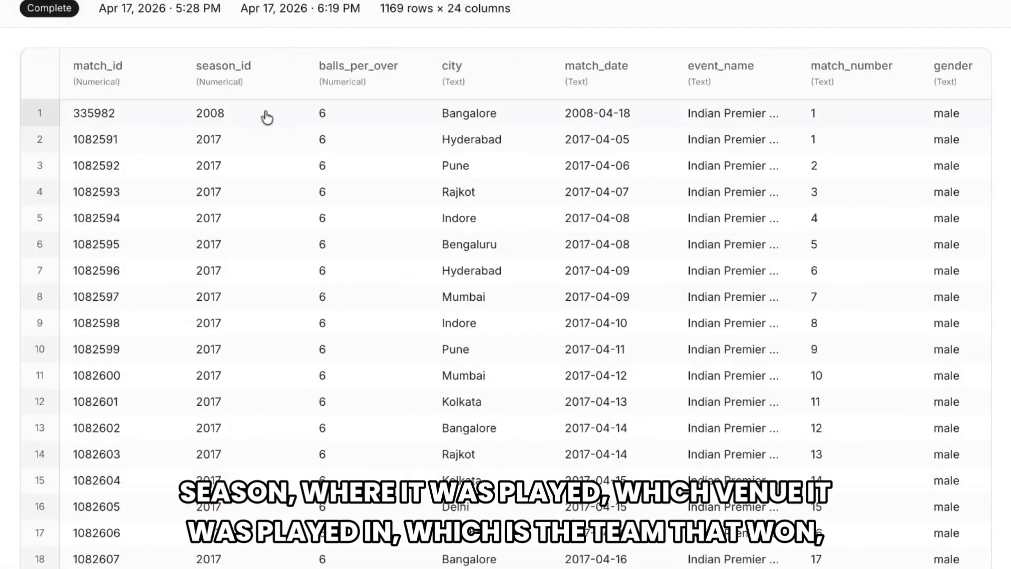
Step: Examine the columns of the IPL matches table, from season and city through venue and toss winner
scroll(409, 222, right, 10)
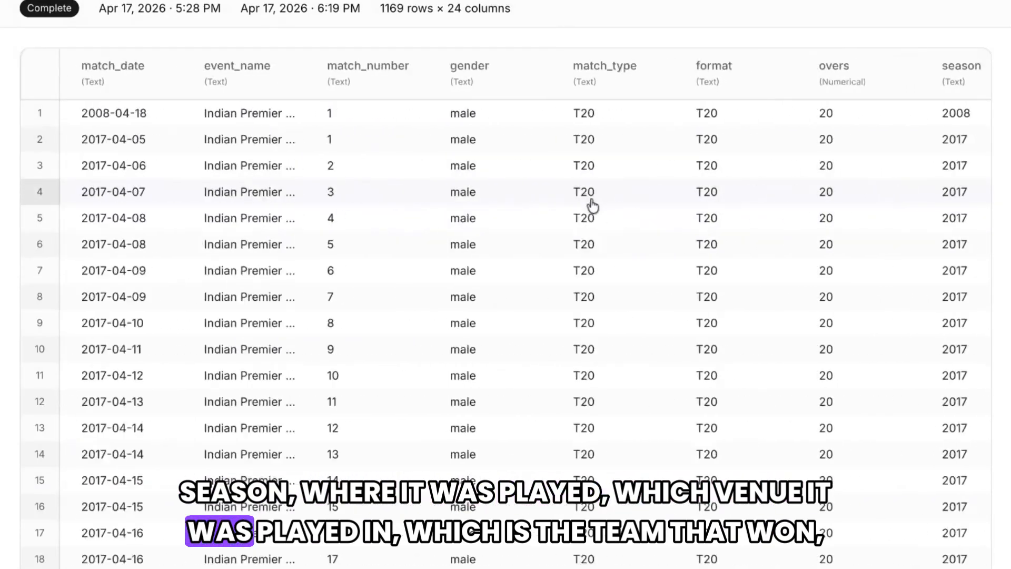
scroll(592, 205, right, 8)
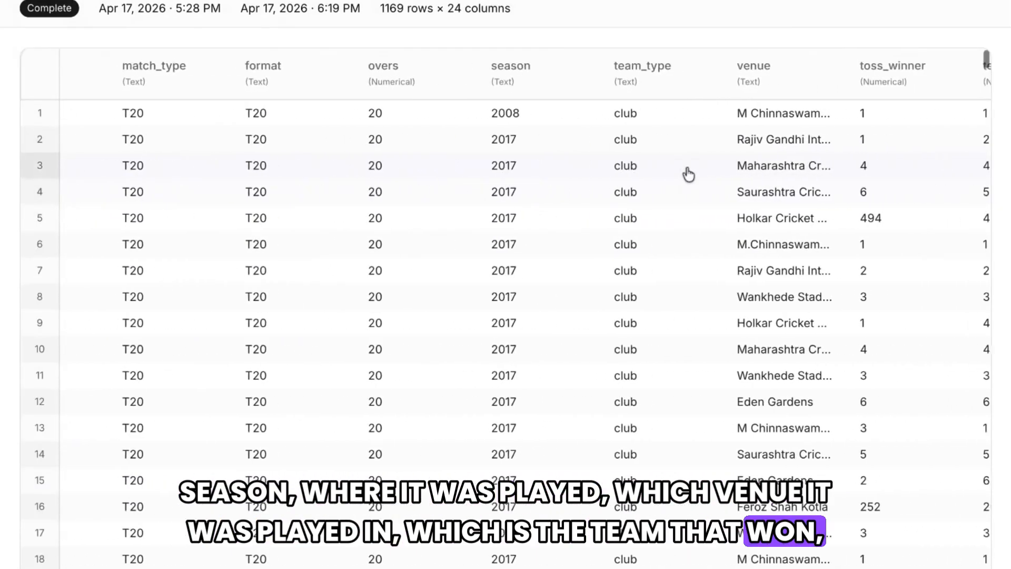
scroll(699, 169, right, 8)
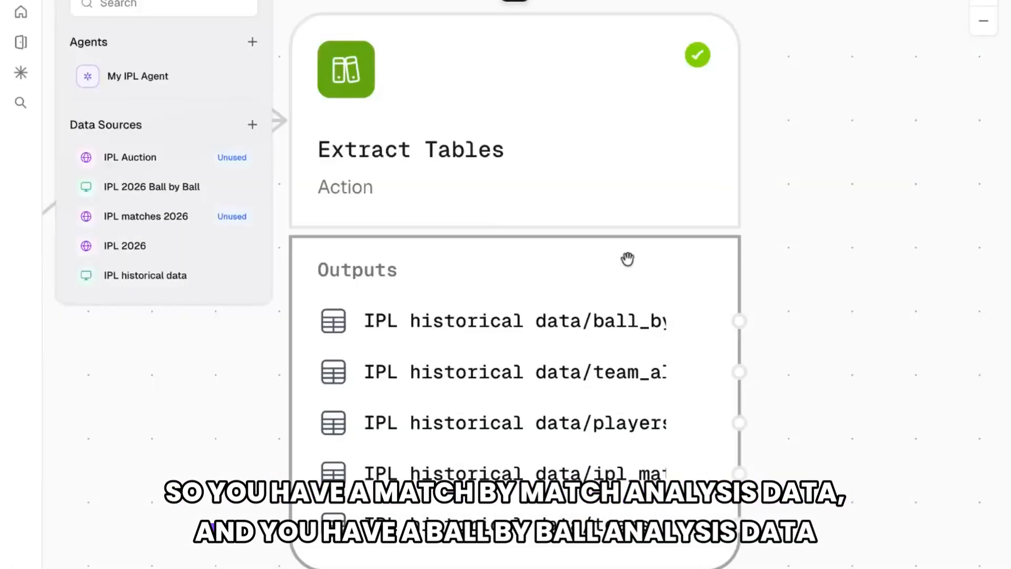
Step: Open the ball-by-ball table of the IPL historical data and examine its columns for each delivery
click(553, 326)
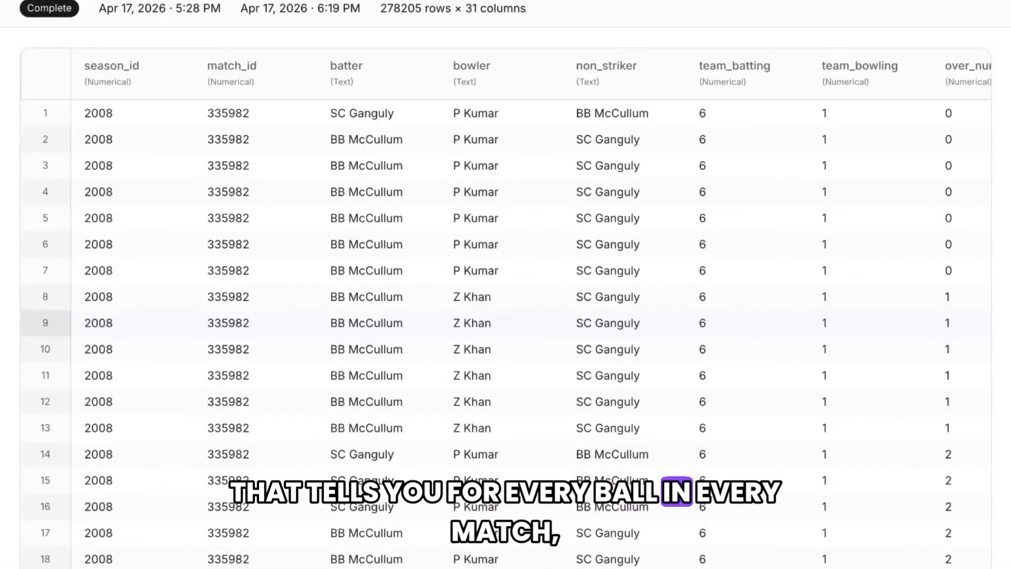
scroll(743, 284, right, 10)
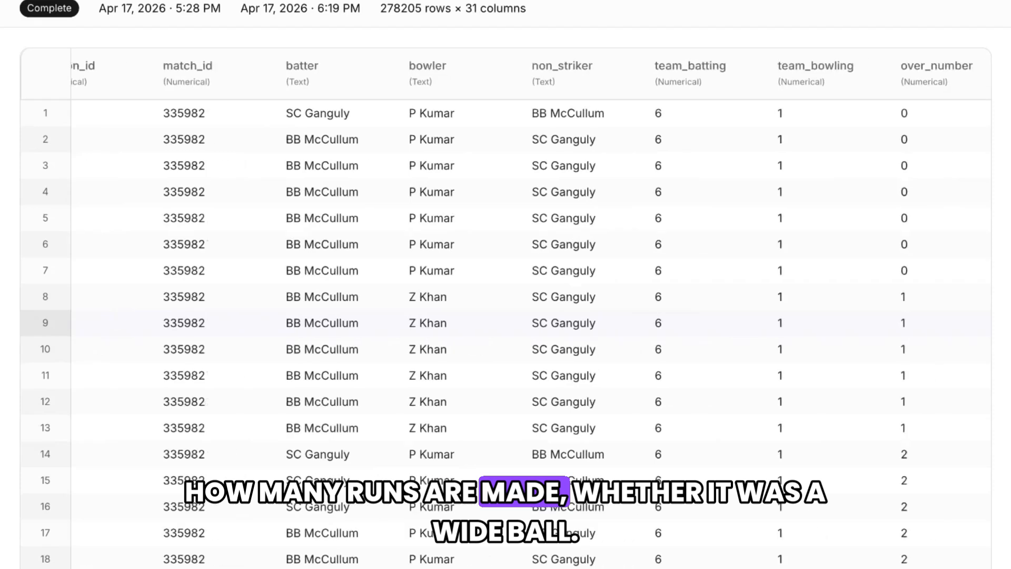
scroll(743, 285, right, 9)
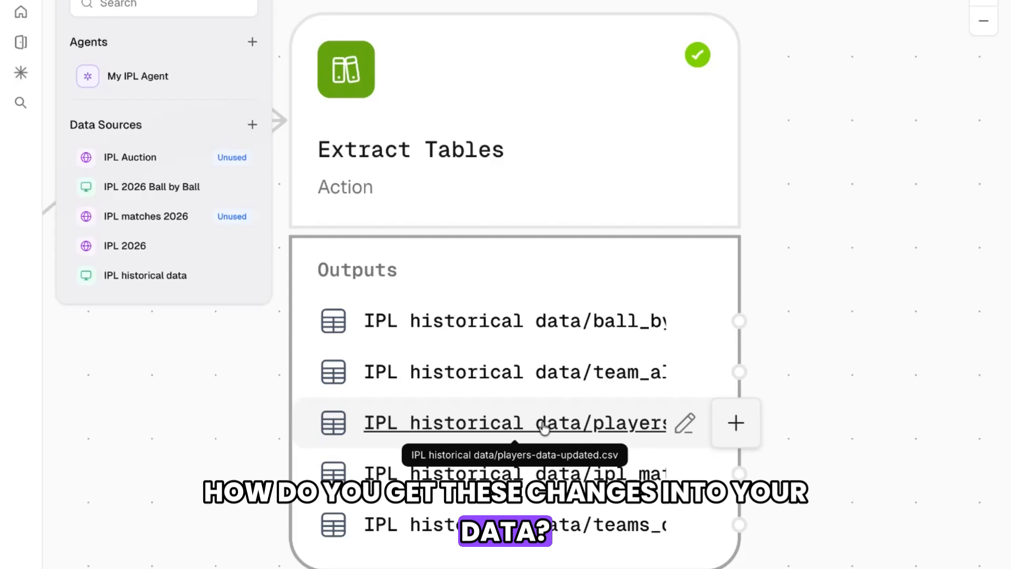
Step: Find the IPL 2026 web search data source in the pipeline and open its web_search output
scroll(183, 453, down, 3)
scroll(900, 374, down, 5)
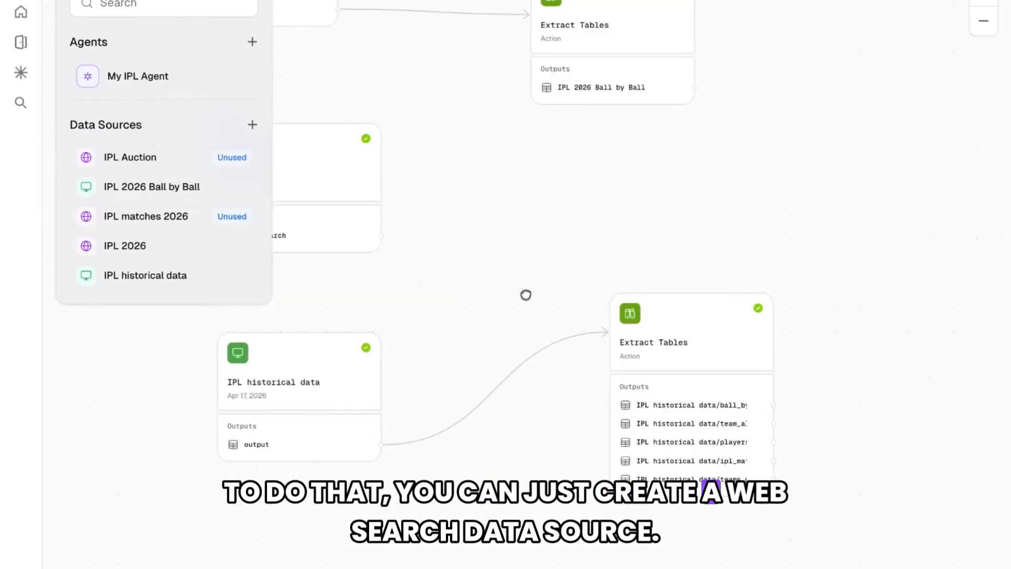
drag(525, 293, 855, 530)
scroll(611, 463, up, 5)
drag(350, 454, 217, 379)
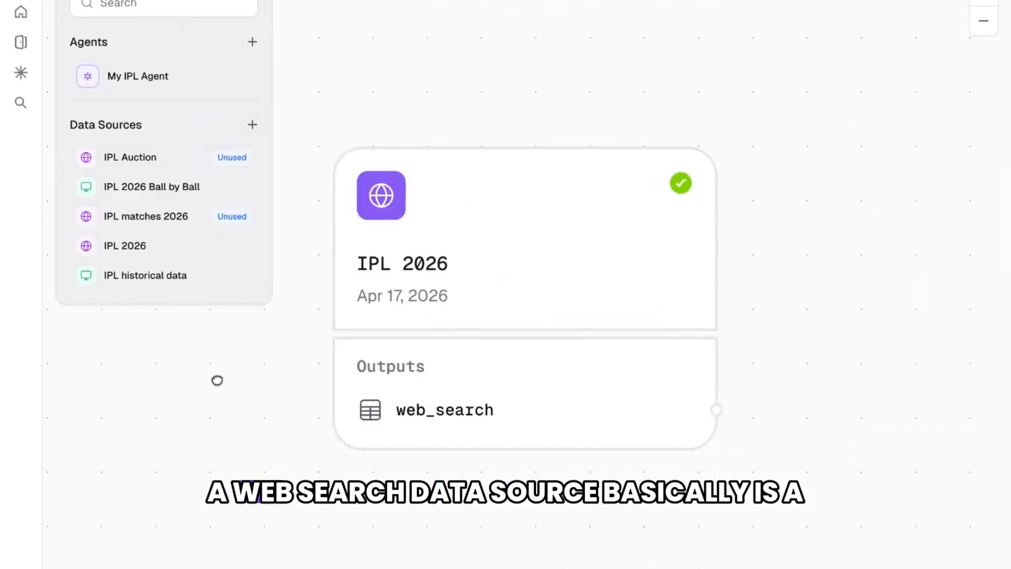
click(451, 412)
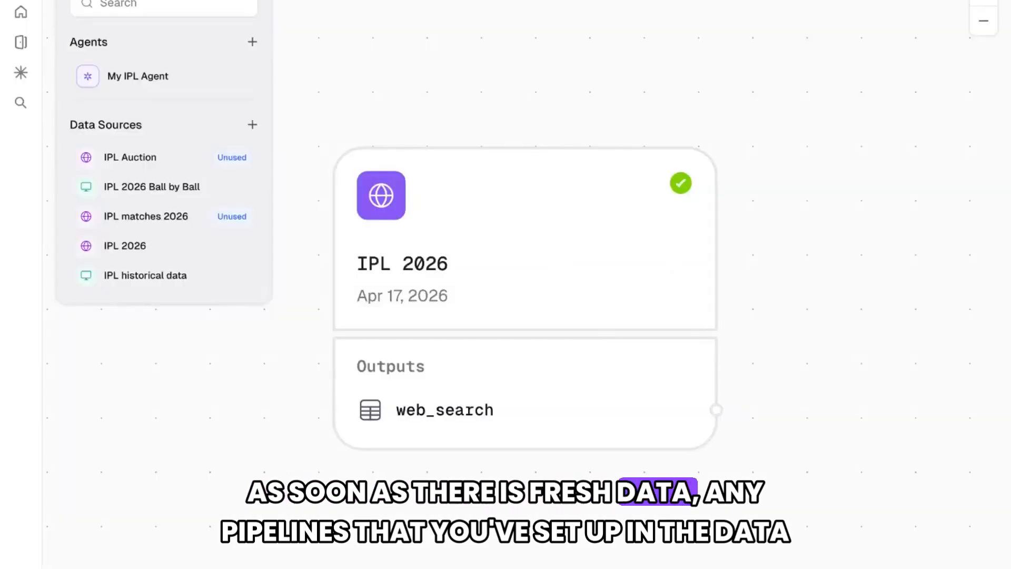
Step: Examine the whole data pipeline with its sources and Extract Tables actions, and select the IPL 2026 source
scroll(500, 568, down, 8)
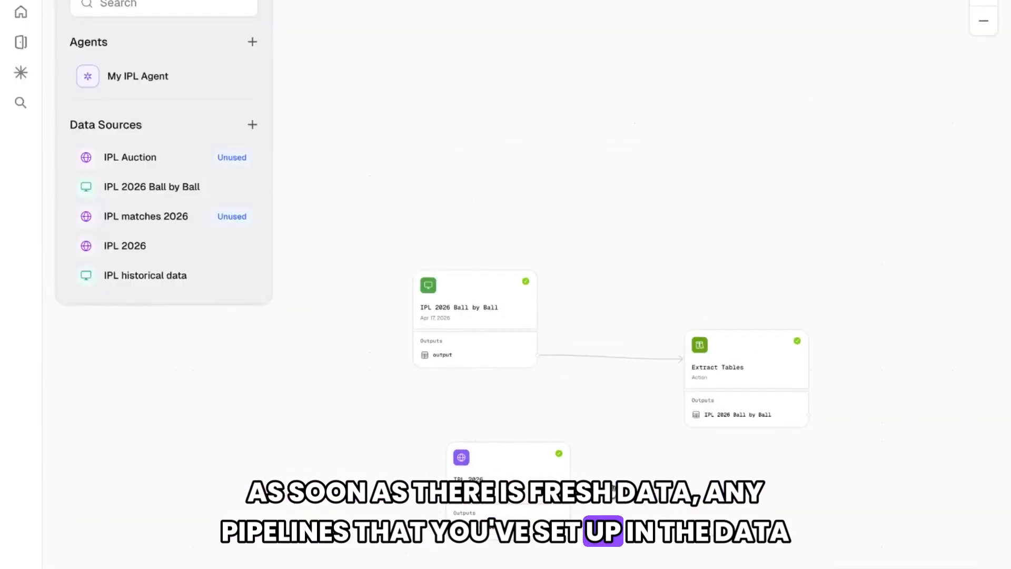
drag(624, 489, 458, 226)
drag(526, 235, 519, 210)
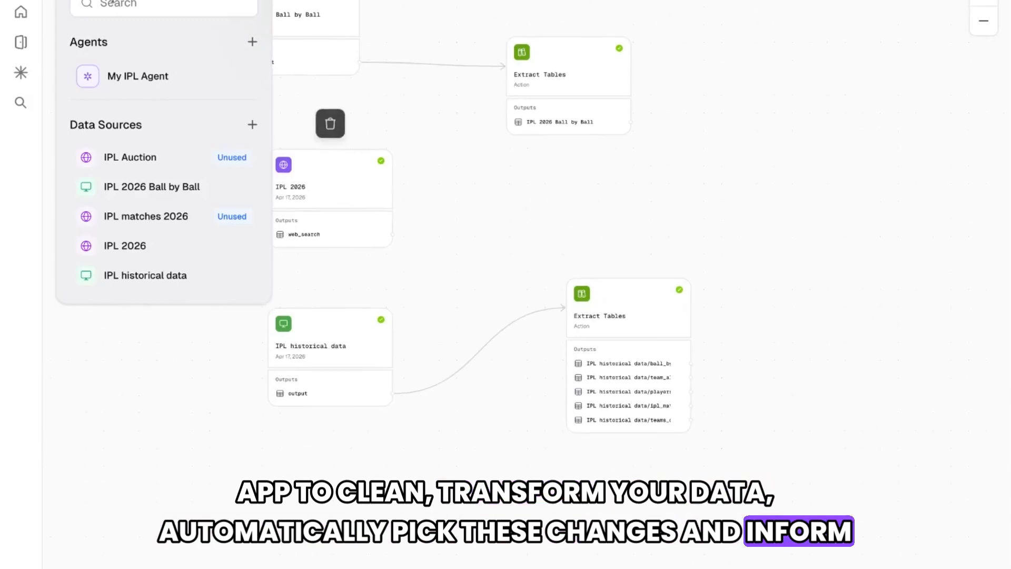
click(340, 169)
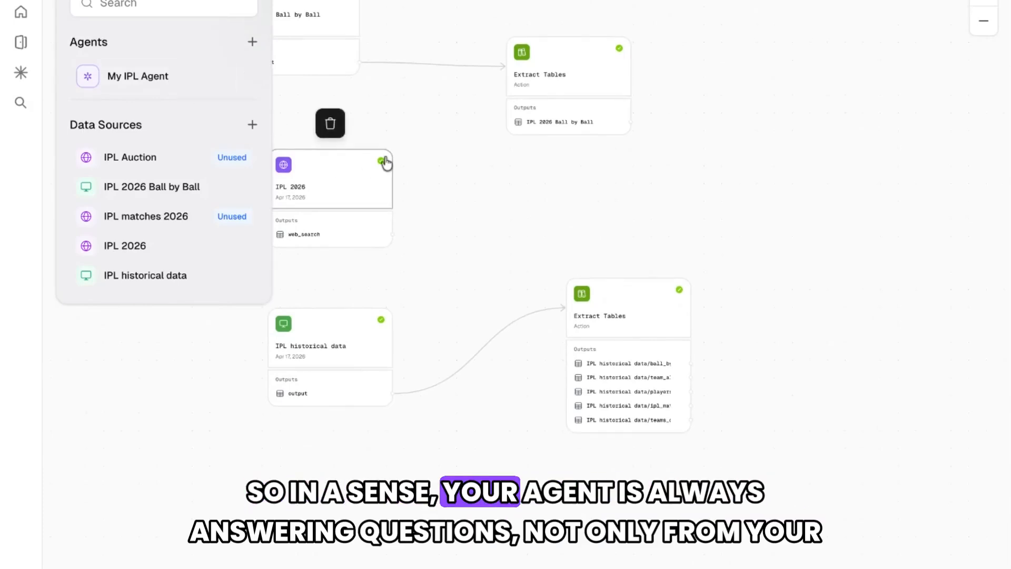
Step: Return to the agent conversation, close the data app properties, and ask "What is the probability of SRH winning over CSK tomorrow?"
click(120, 75)
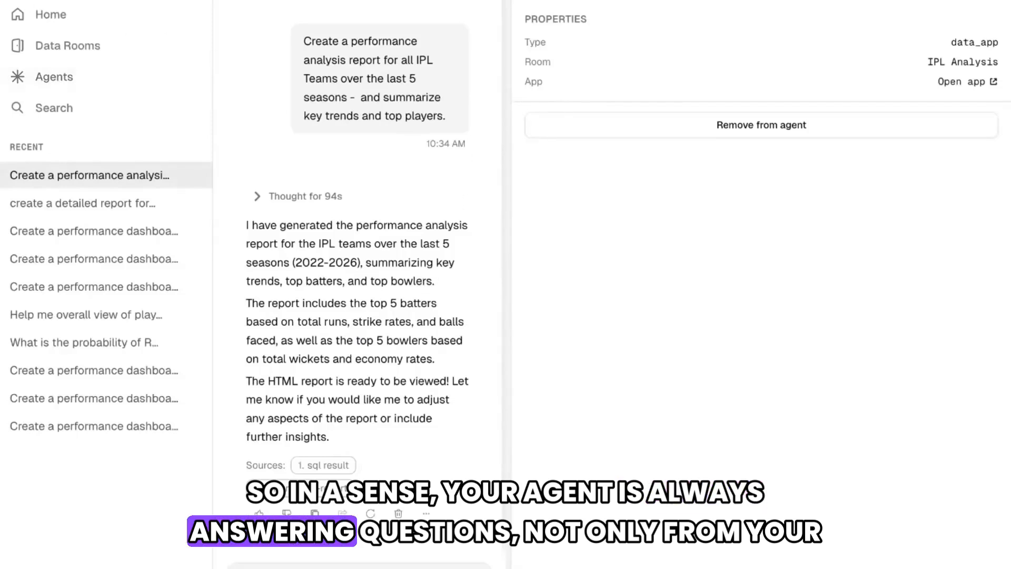
click(121, 2)
click(994, 2)
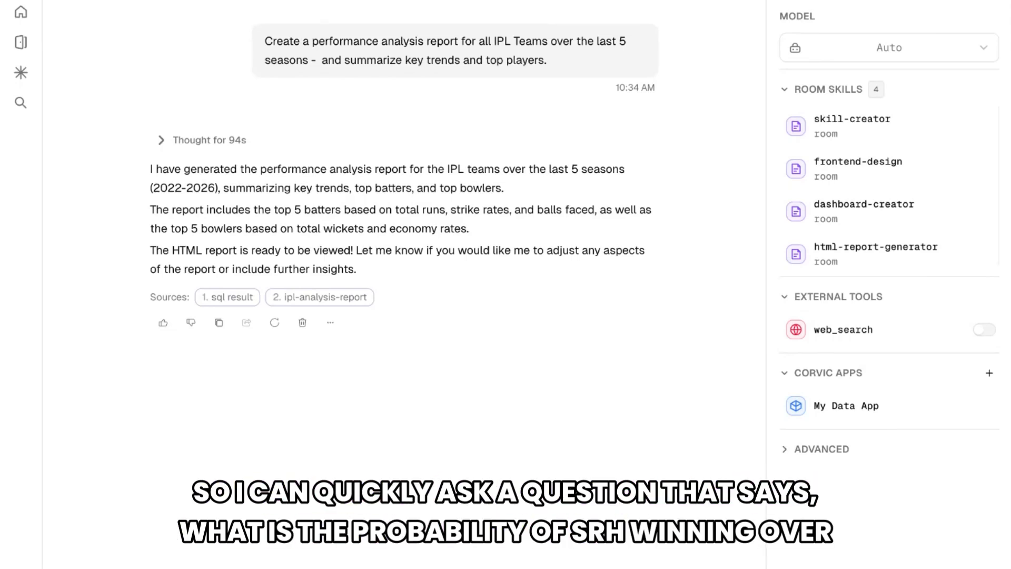
key(Return)
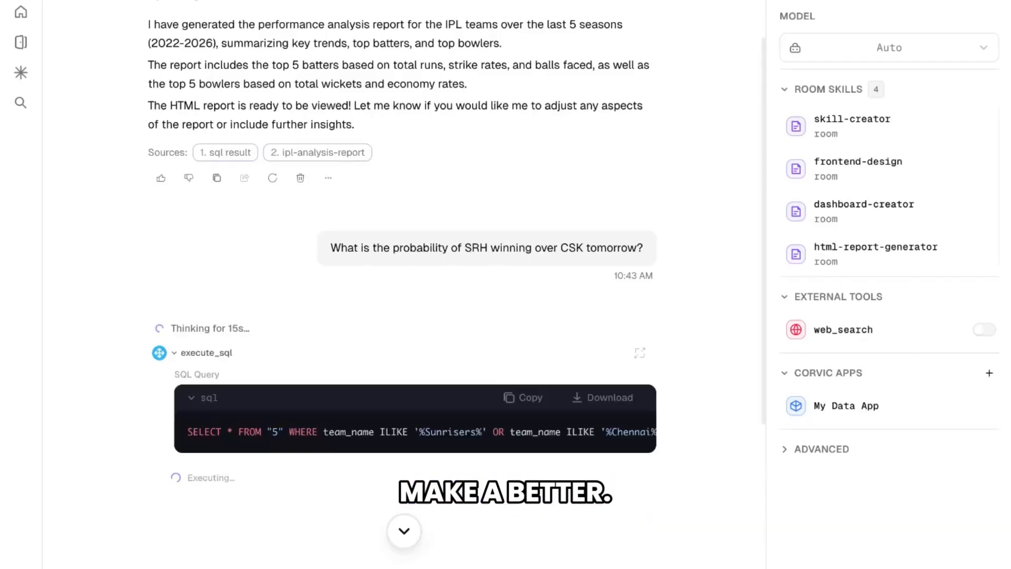
Step: Examine the SQL queries and Python code the agent runs to calculate the SRH versus CSK win probability
scroll(467, 381, down, 3)
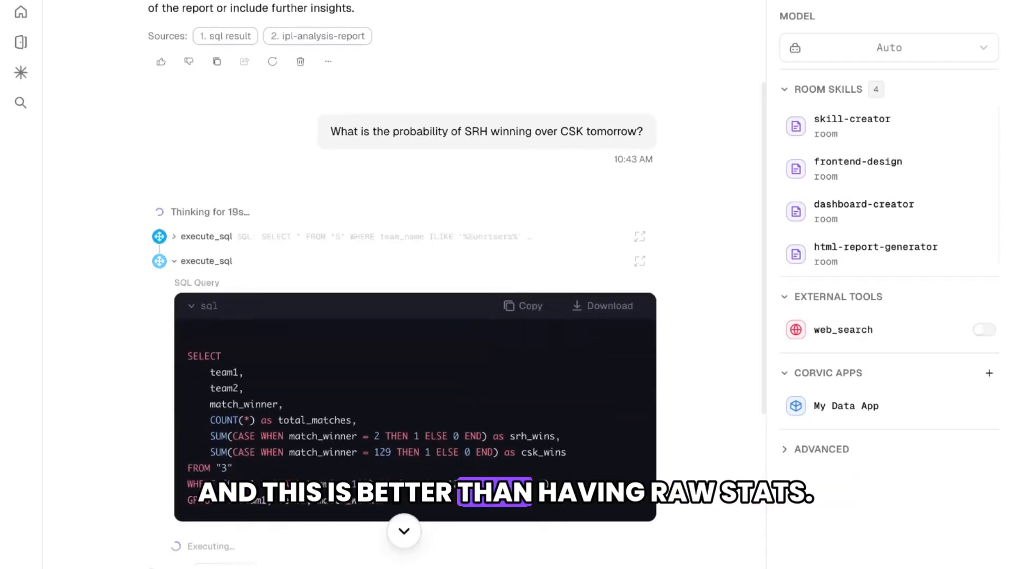
scroll(468, 358, down, 5)
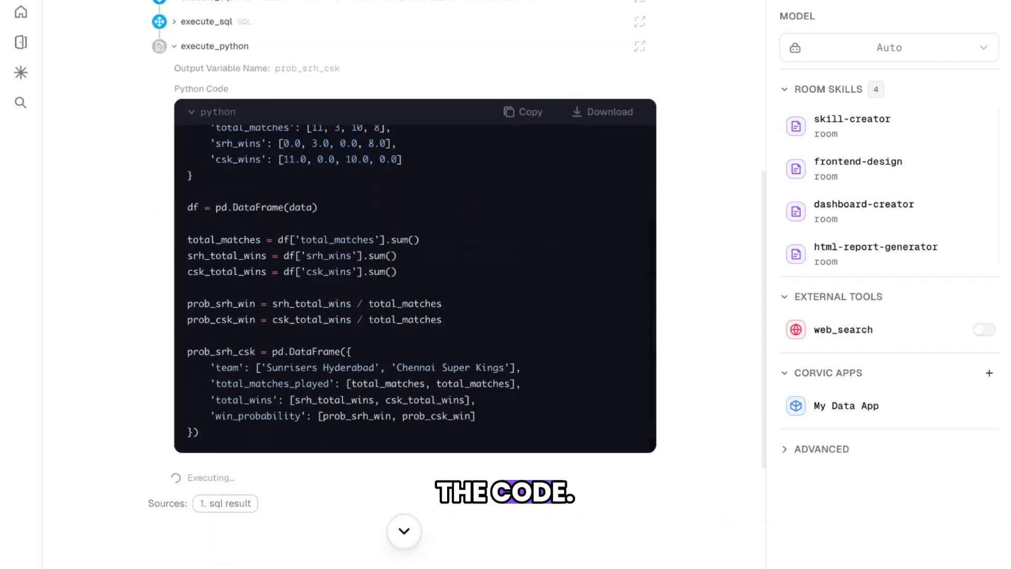
scroll(273, 298, down, 3)
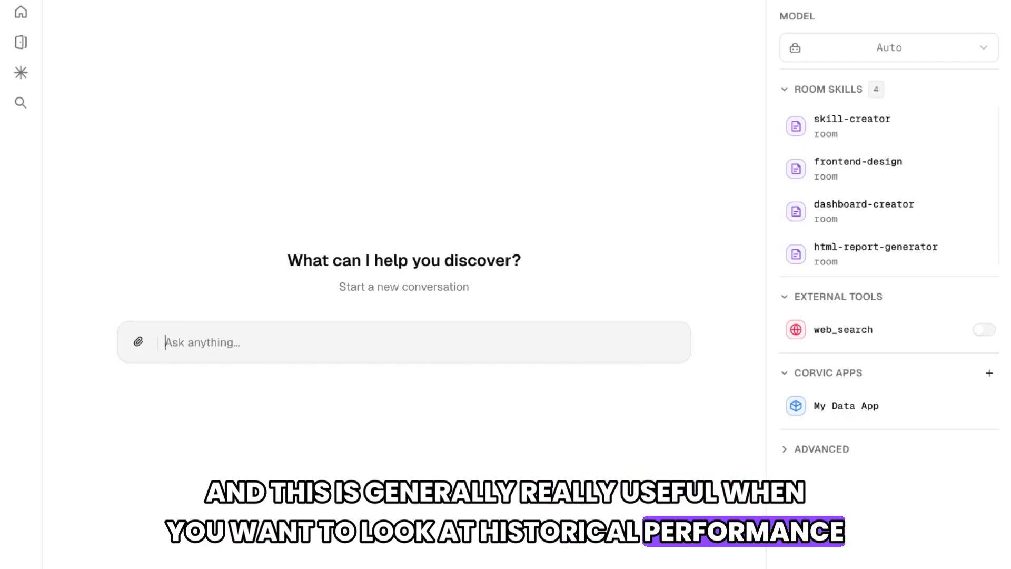
Step: Ask the agent to create a dashboard skill calculating Hard-hitting Ability, Finishing Ability, Consistency, Running b/w the wickets, bowling metrics and MVPI from the given formulas
text(create a skill that calculates the following player metrics and displays them as a dashboard to users: I. Hard-hitting Ability: How many sixes and fours a batsman scores, the following equation is used. Hard-hitting Ability = (Fours + Sixes) / Ball played by batsman II. Finishing Ability: Not out innings divided by the total innings played. Finishing Ability = Not out innings / Total innings played. III. Consistency of Player: Total Run / No. of times out. IV. Running b/w the wickets: (Total run – (Fours + Sixes)) / (total ball played – boundry balls).  Similarly, some Bowling Metrics are : I. Economy: Run scored / (No. of ball bowled by bowler / 6). II. Wicket taking ability: No. of balls bowled / Wicket taken. III. Consistency: Run conceded / Wicket taken. IV. Crucial Wicket taking Ability: No. of times four or five-wicket taken / No. of inning played.  MVPI = most valued player index - comprehensive performance metric designed to rank players based on their overall contribution to matches, expressed as a "run equivalent". It adds together batting, bowling, and fielding points to create a total score. Every six hit and wicket taken is equal to 3.5 points each. Every dot ball bowled gets 1 point. Every catch taken and stumping done are equal to 2.5 points each.)
scroll(404, 341, up, 4)
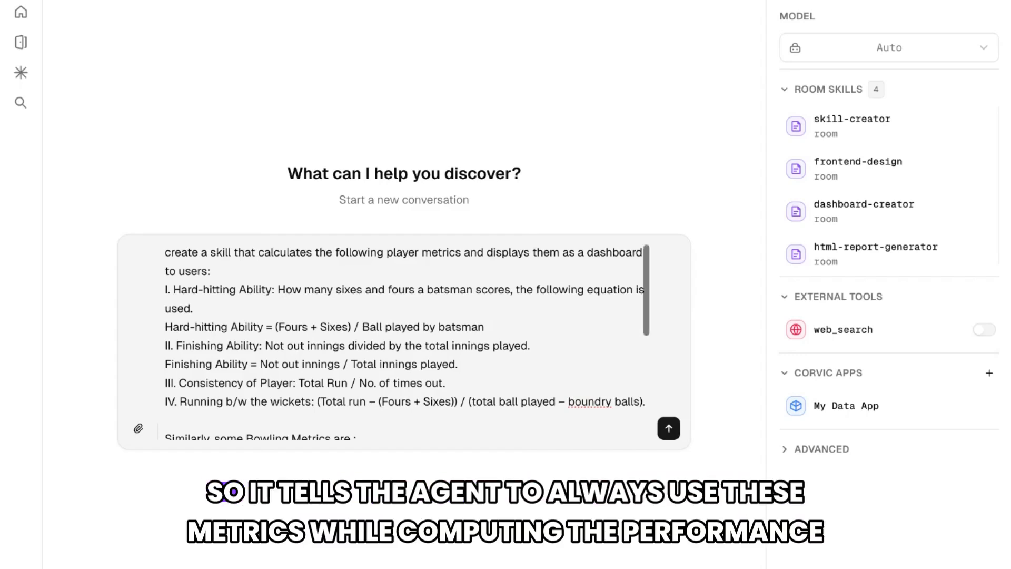
scroll(405, 341, down, 1)
scroll(404, 341, up, 1)
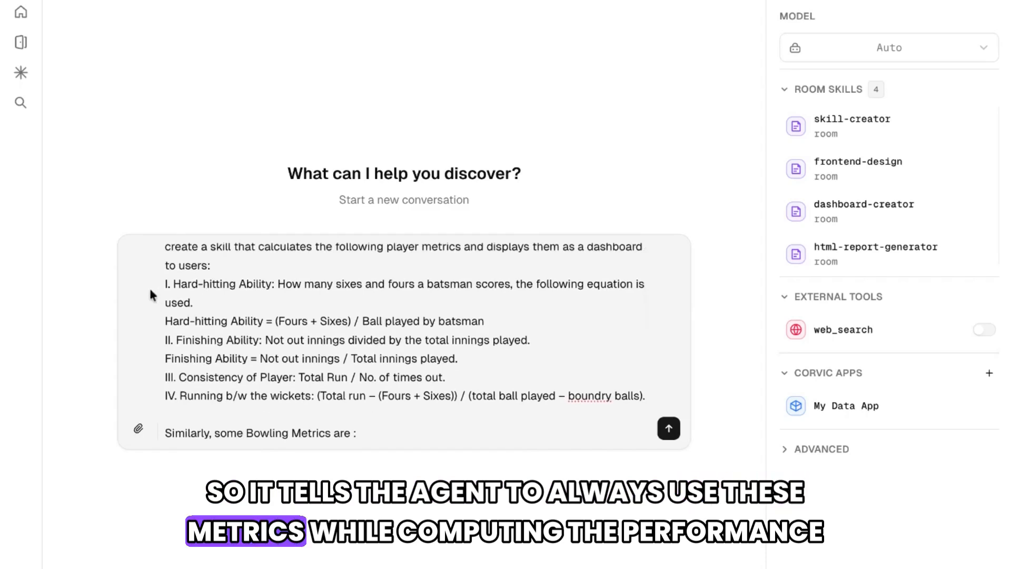
scroll(211, 350, down, 1)
scroll(211, 351, down, 5)
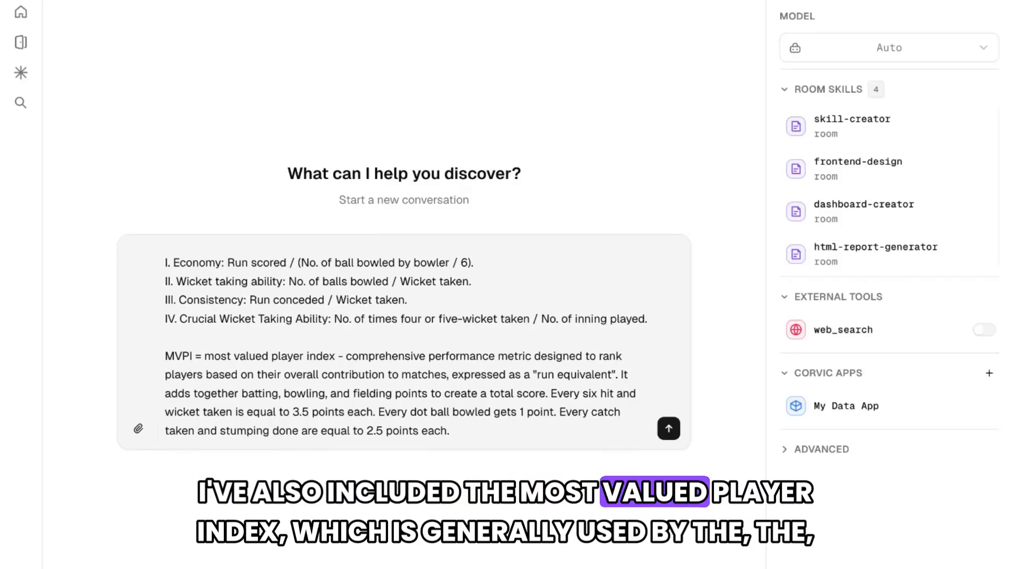
double_click(212, 354)
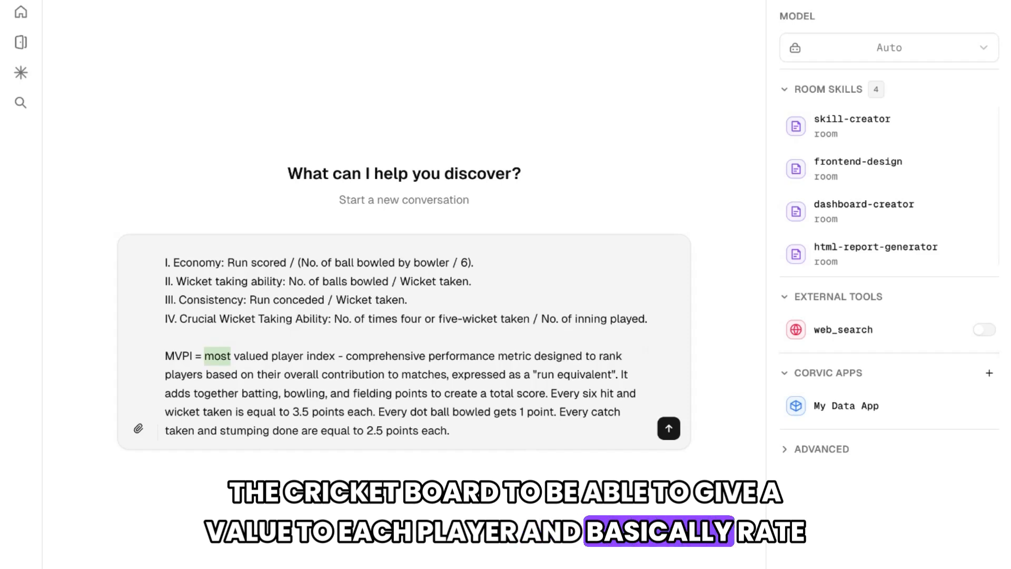
click(454, 435)
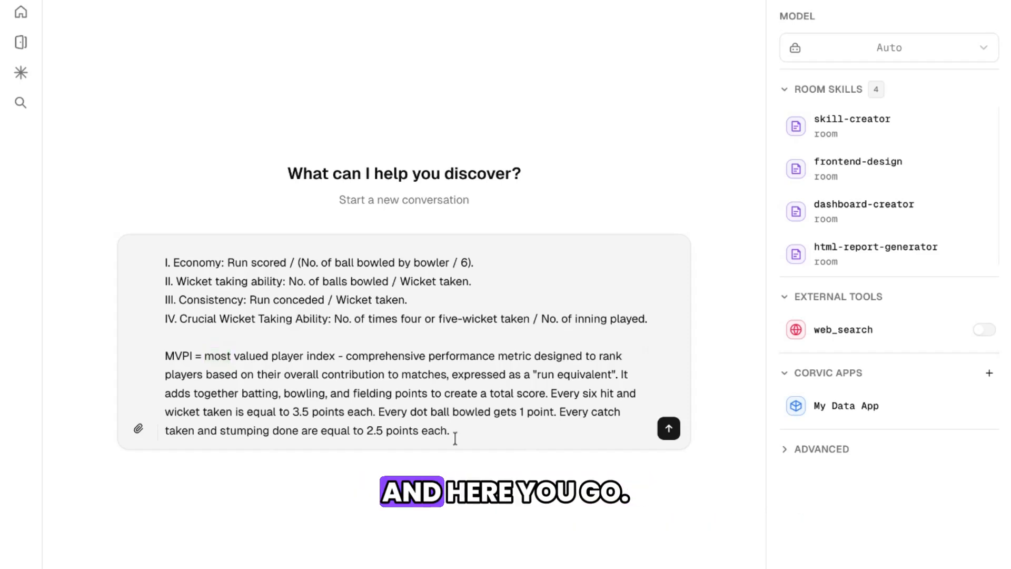
key(Return)
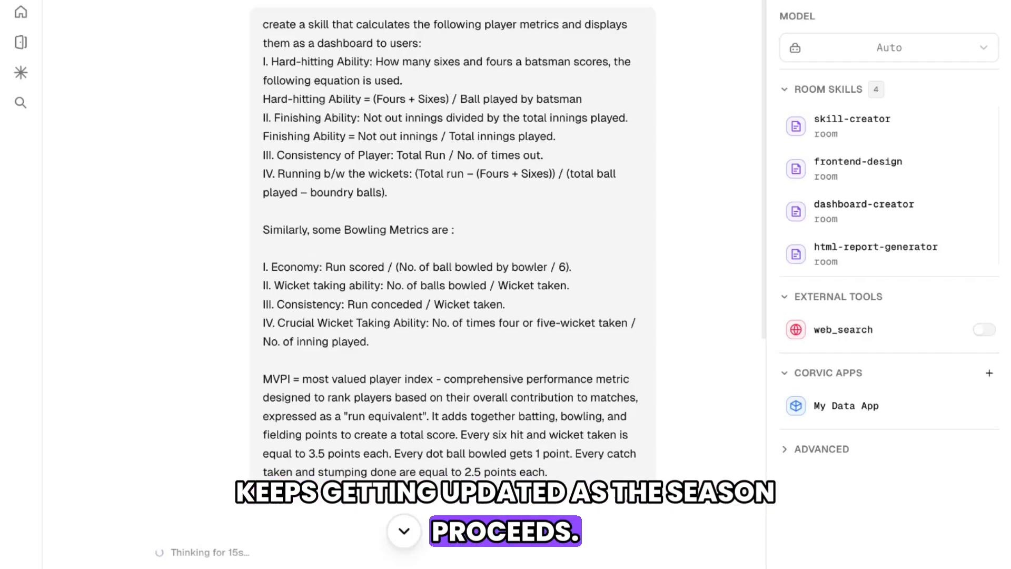
Step: Have the agent generate a new players performance dashboard with the cricket-performance-dashboard skill, and check the Top Players by MVPI chart
scroll(487, 260, down, 5)
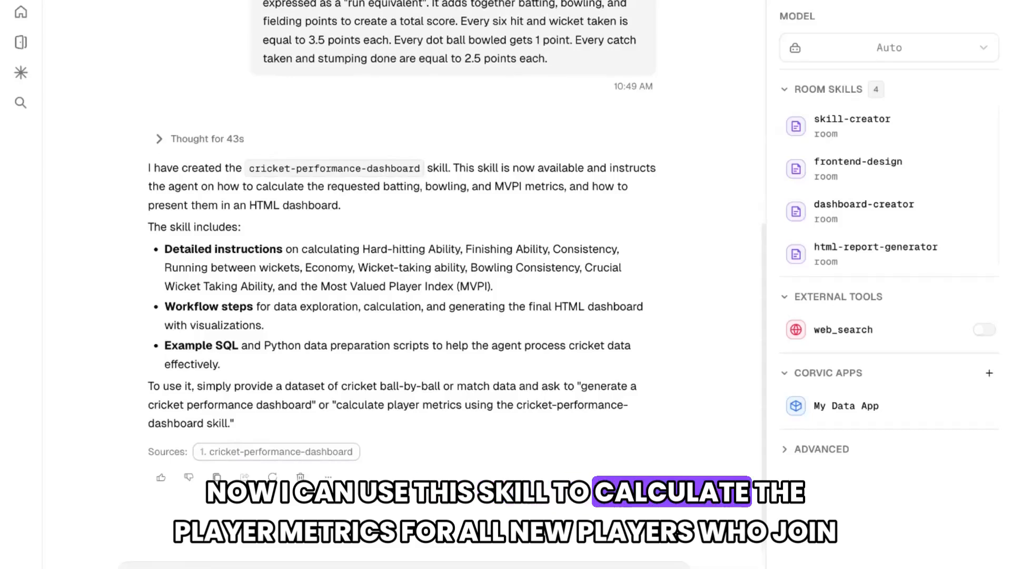
key(Return)
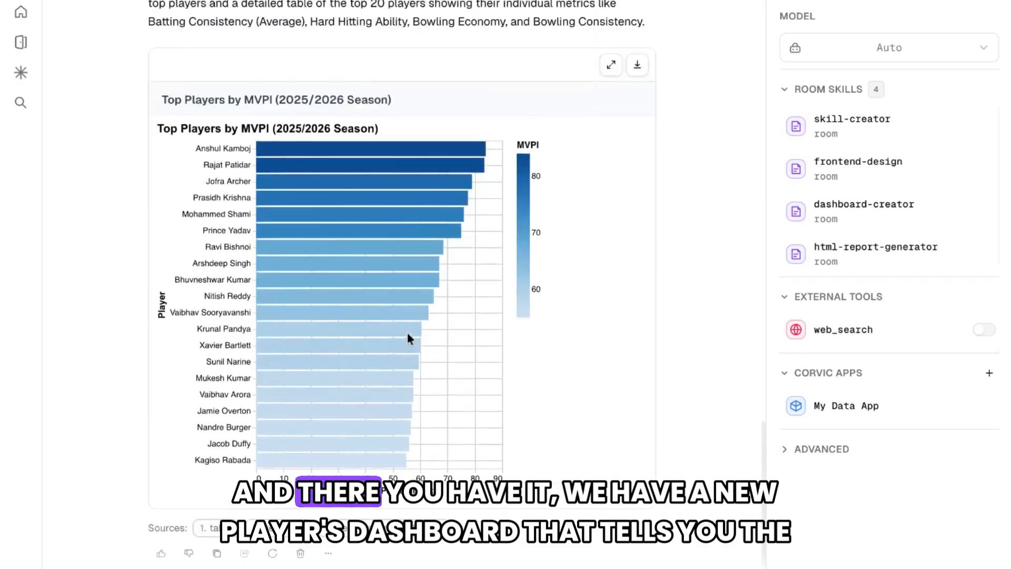
scroll(407, 333, up, 2)
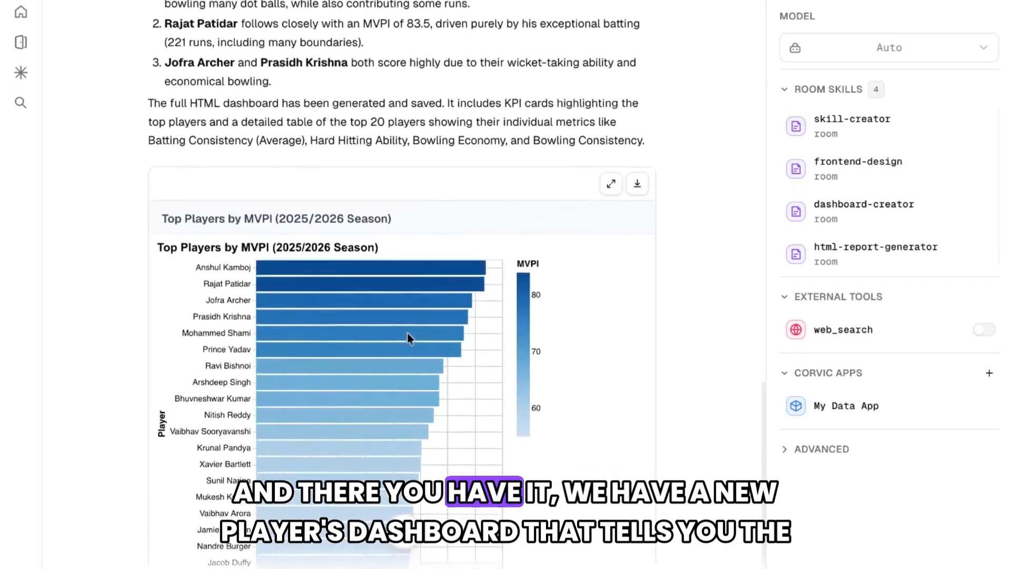
scroll(408, 334, down, 4)
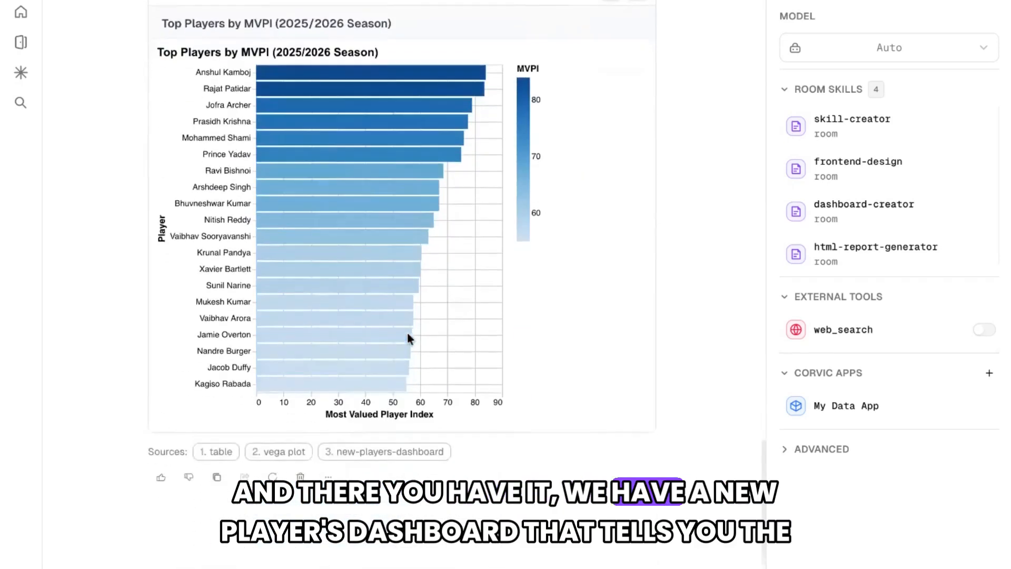
Step: Open the new-players-dashboard report, examine its highlight cards and every column of the Top 20 Players by MVPI table, and close the preview
click(399, 453)
scroll(722, 439, down, 1)
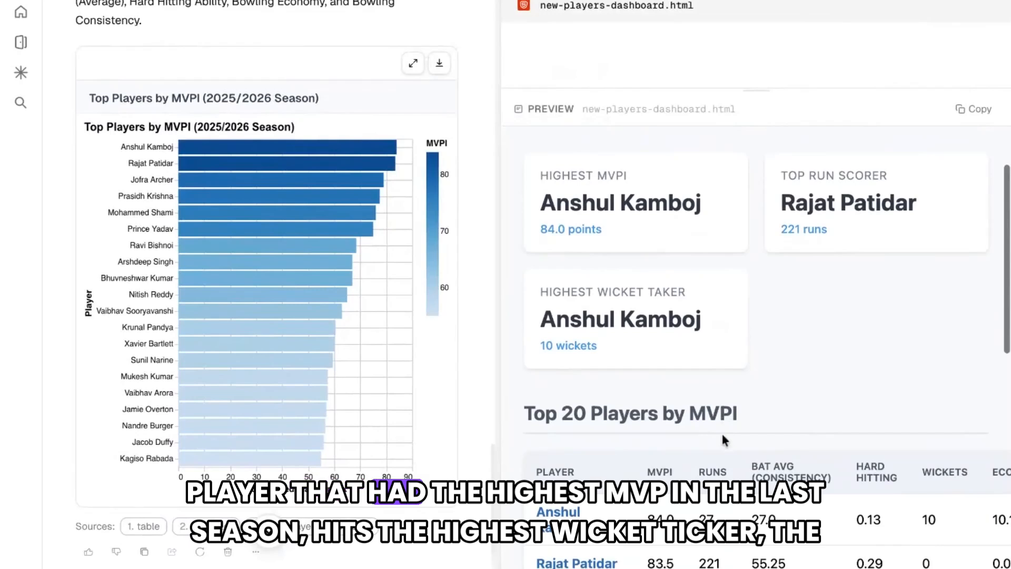
scroll(656, 204, up, 2)
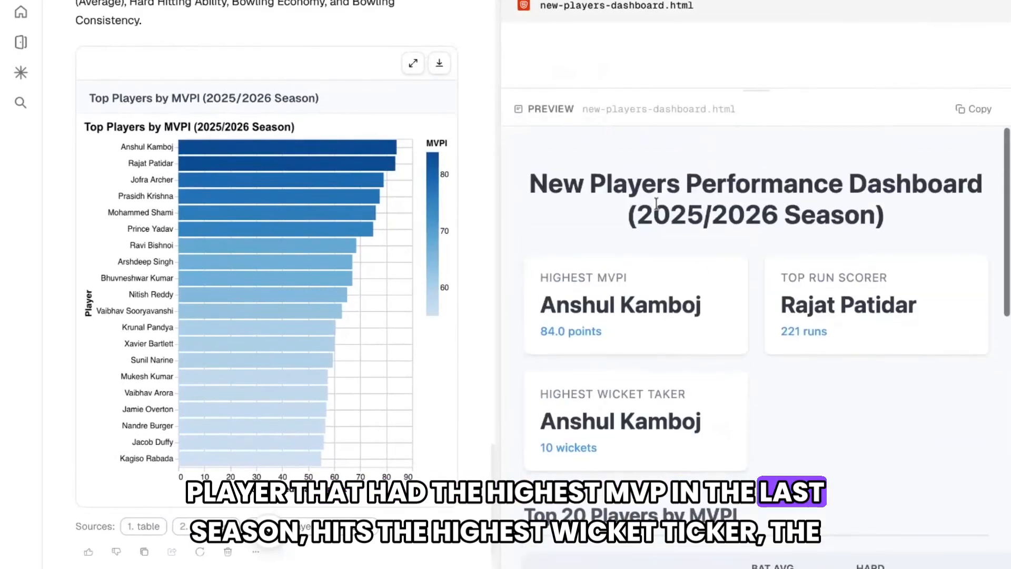
scroll(656, 203, down, 2)
scroll(632, 407, down, 5)
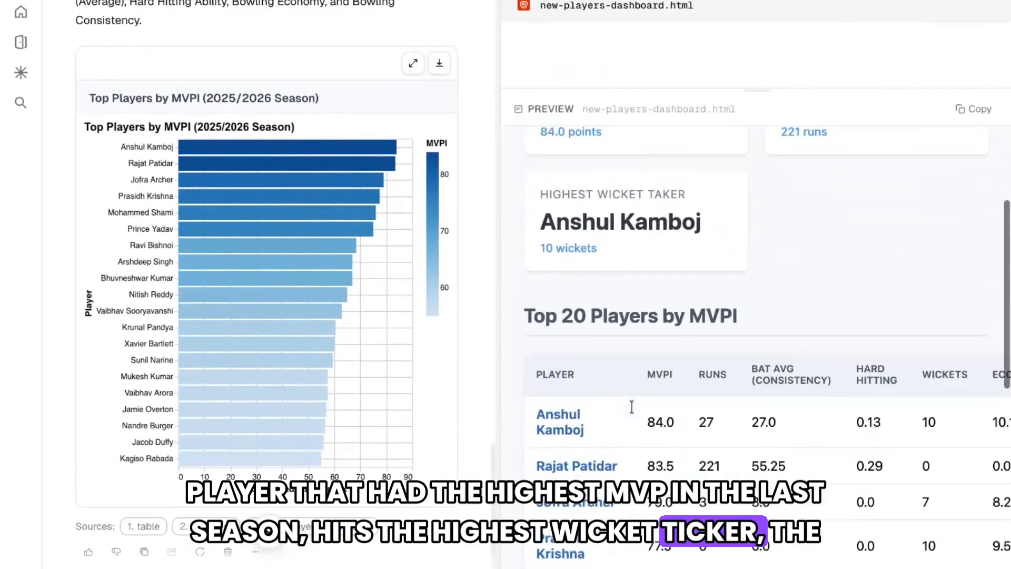
scroll(632, 407, down, 8)
scroll(631, 407, up, 12)
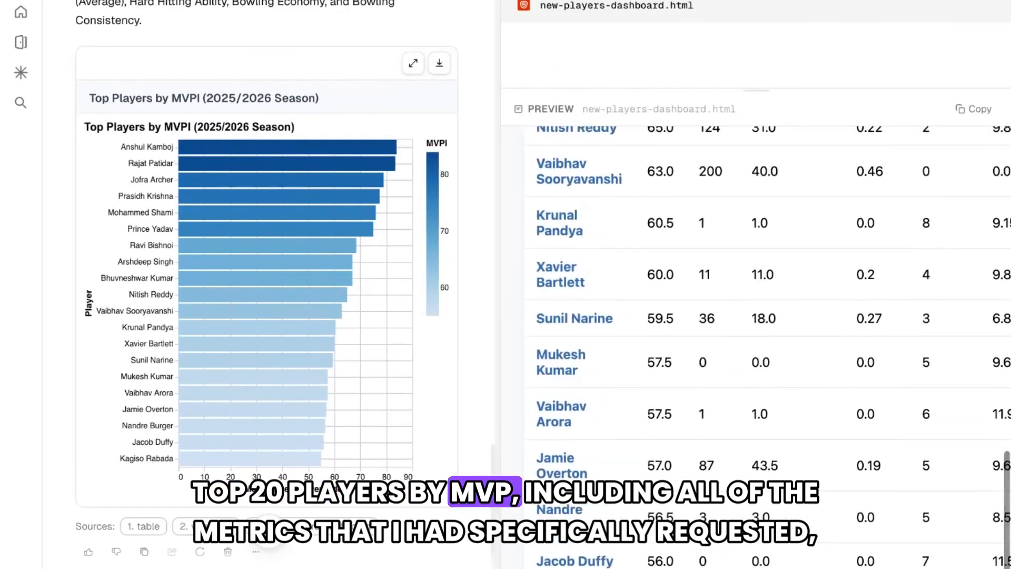
scroll(799, 433, down, 4)
scroll(799, 434, right, 3)
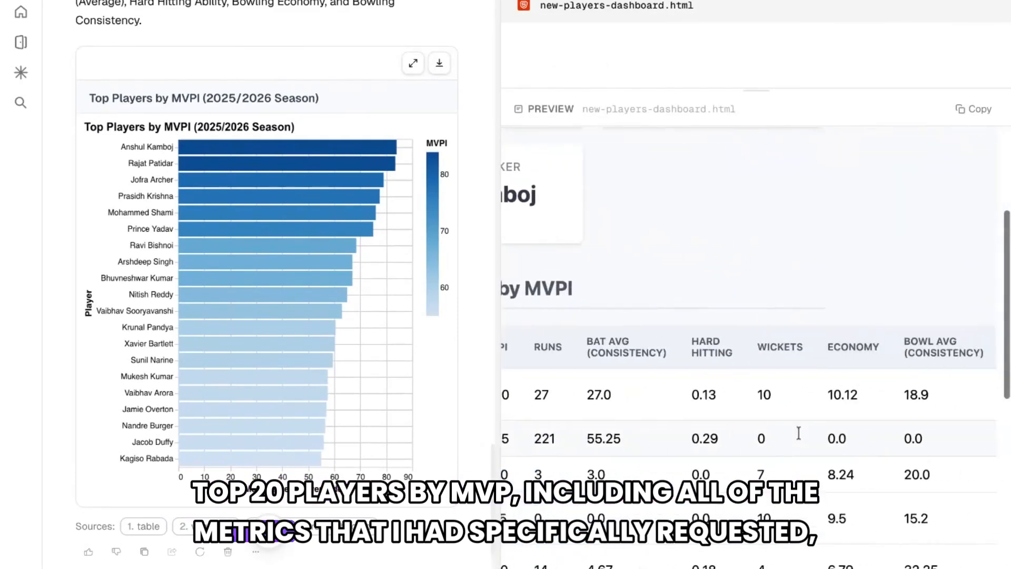
scroll(811, 422, left, 3)
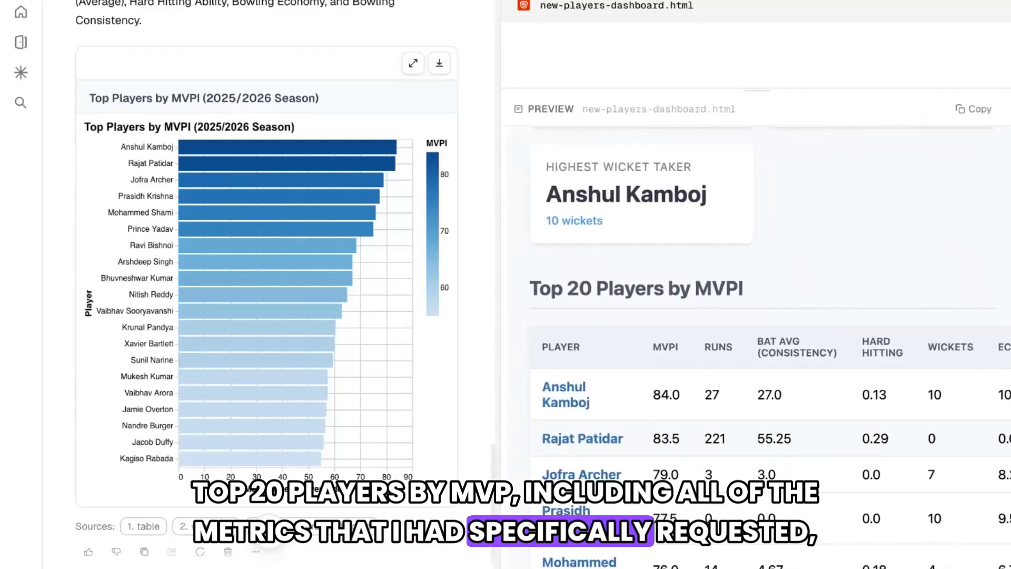
scroll(811, 423, right, 3)
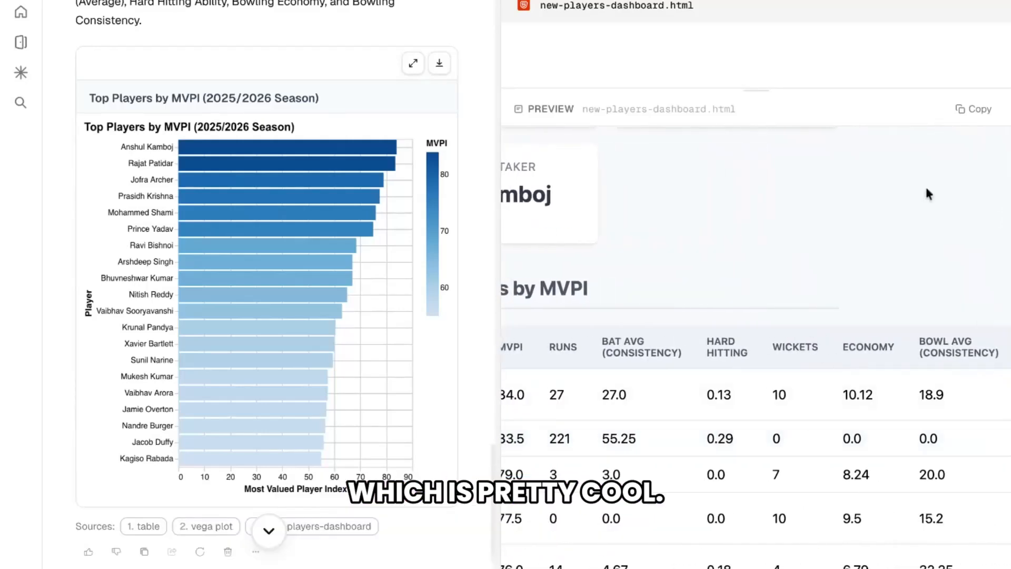
click(994, 3)
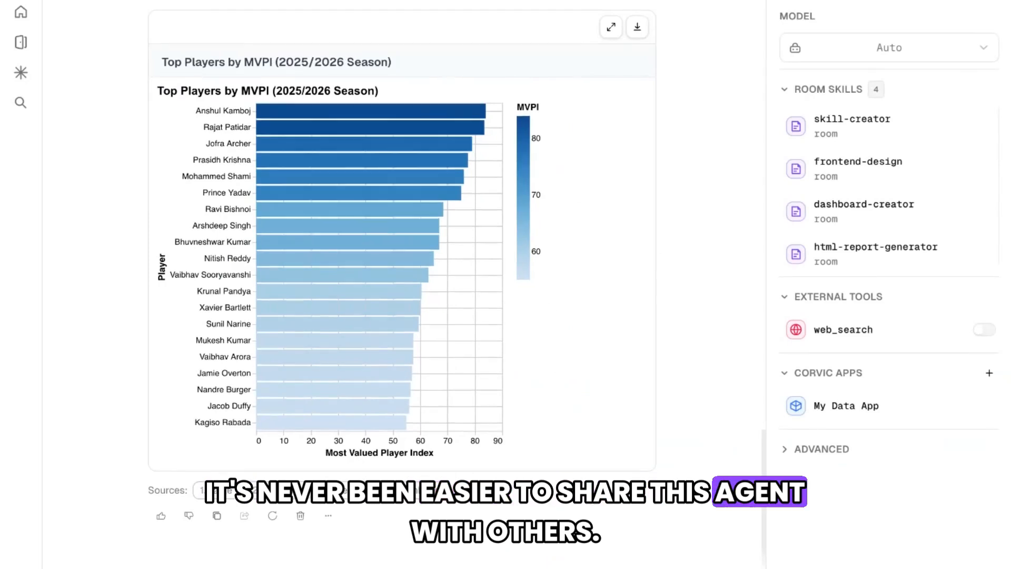
Step: Look over the agent's answer with the MVPI chart again and open the agent's options to reach sharing
scroll(403, 284, up, 8)
scroll(403, 284, down, 8)
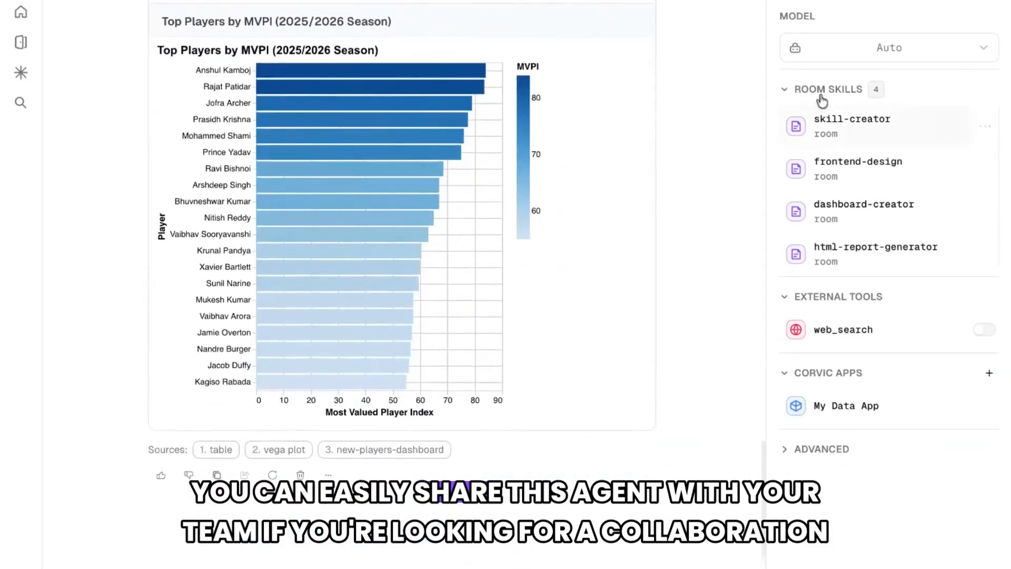
click(822, 2)
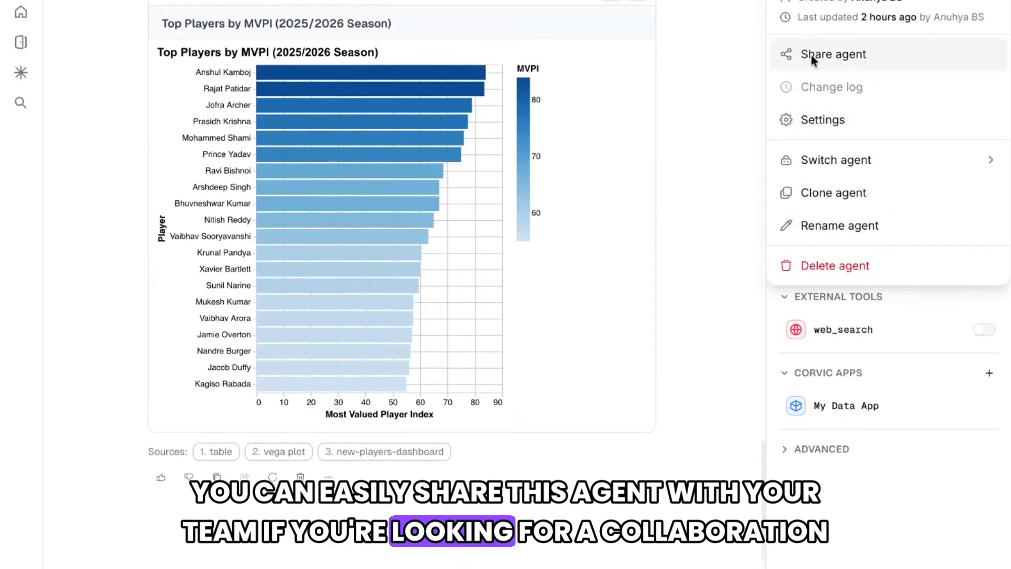